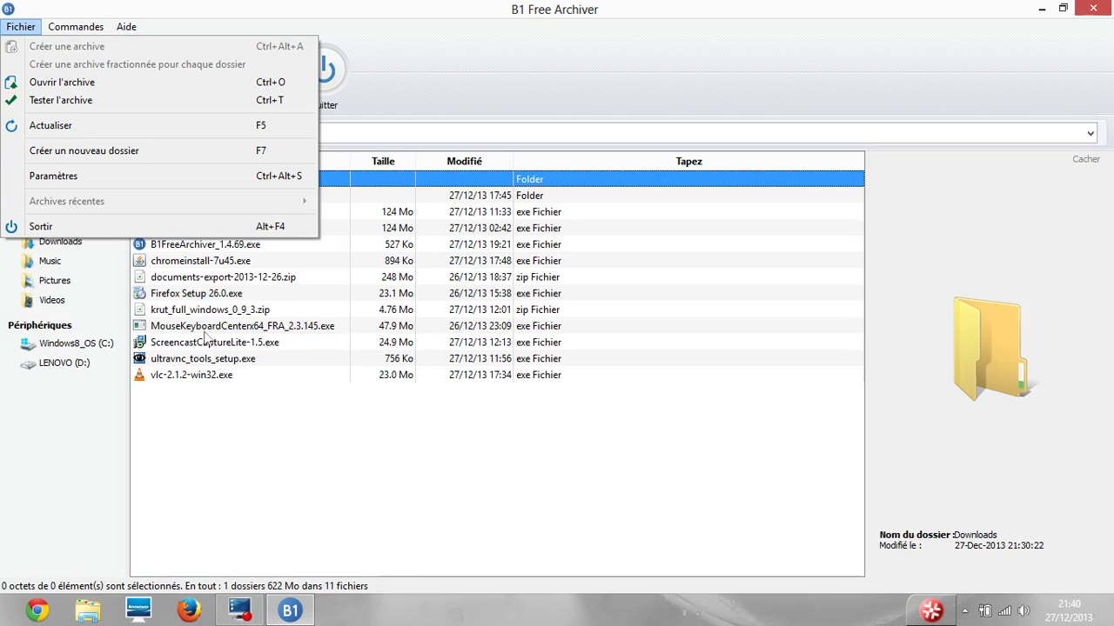
Test the integrity of krut_full_windows_0_9_3.zip in the Downloads folder and dismiss the test dialog.
left_click(210, 313)
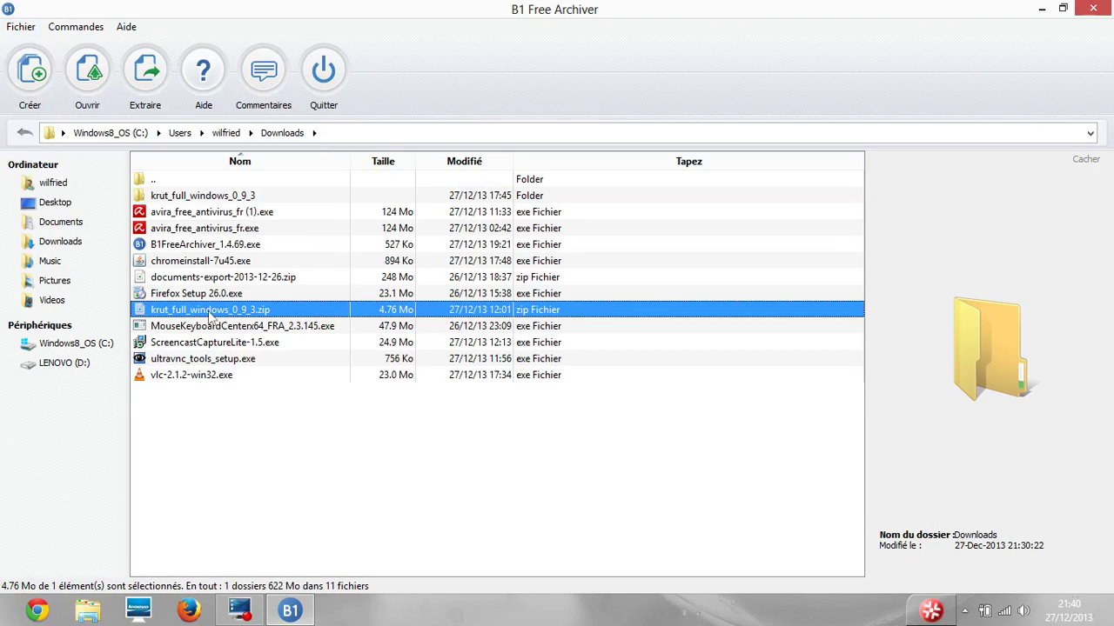
left_click(17, 27)
left_click(52, 100)
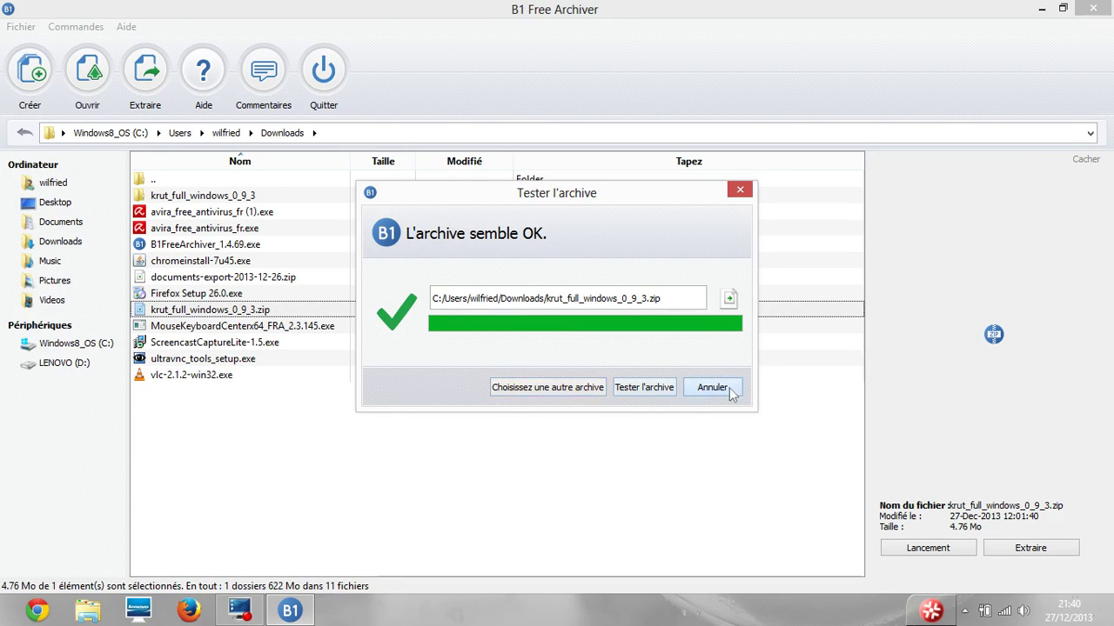
left_click(729, 391)
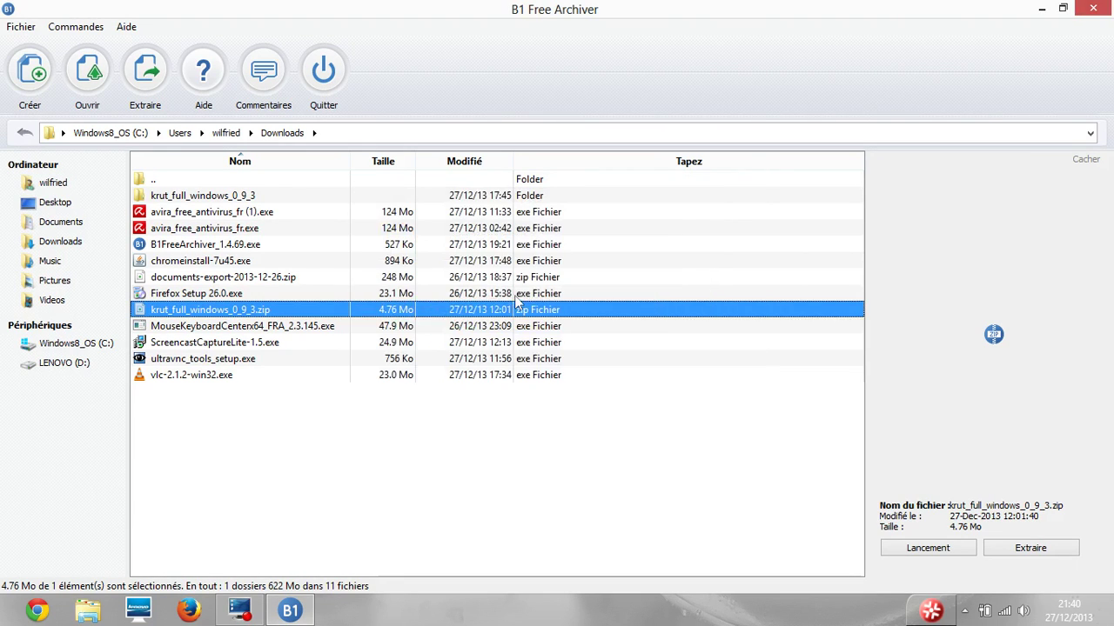
left_click(23, 27)
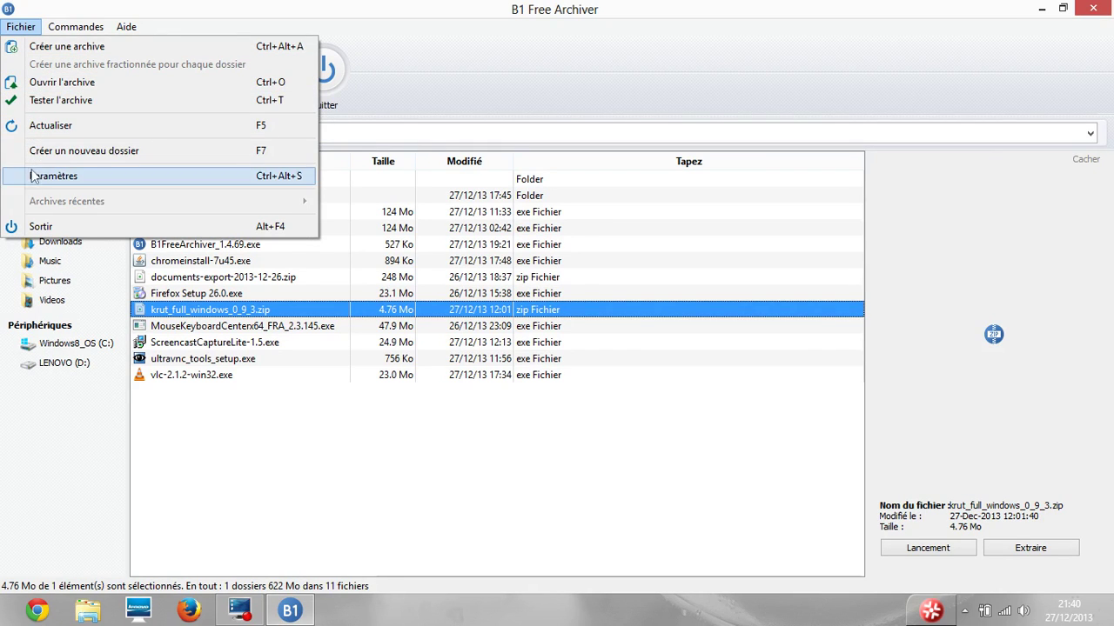
left_click(157, 450)
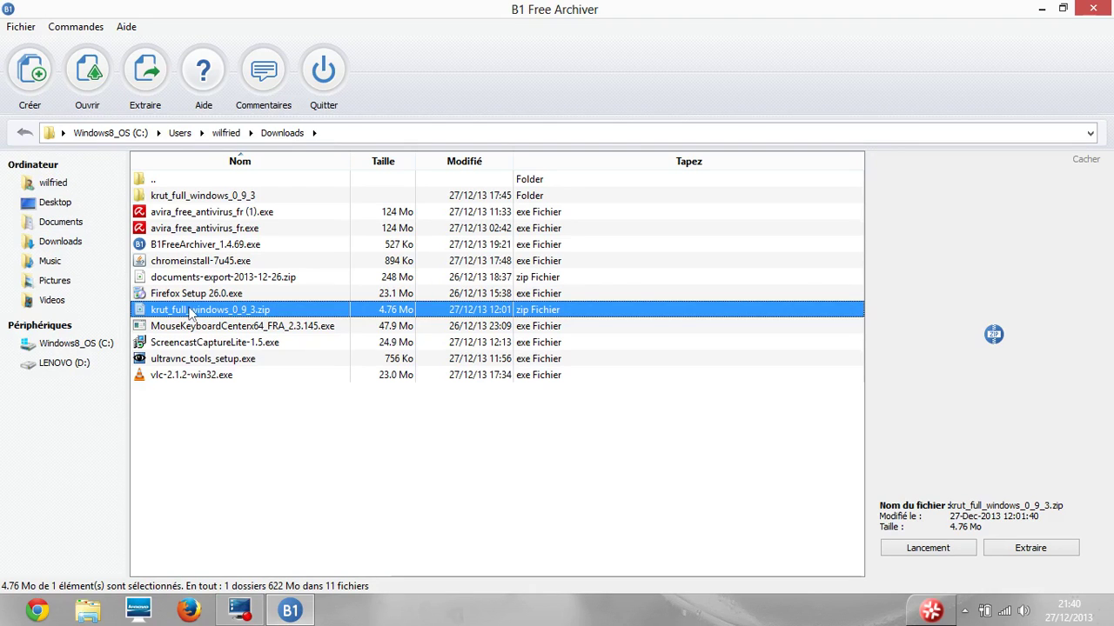
View ubuntu-readme.txt from the Windows Package folder inside krut_full_windows_0_9_3, and close it again.
double_click(212, 206)
double_click(212, 206)
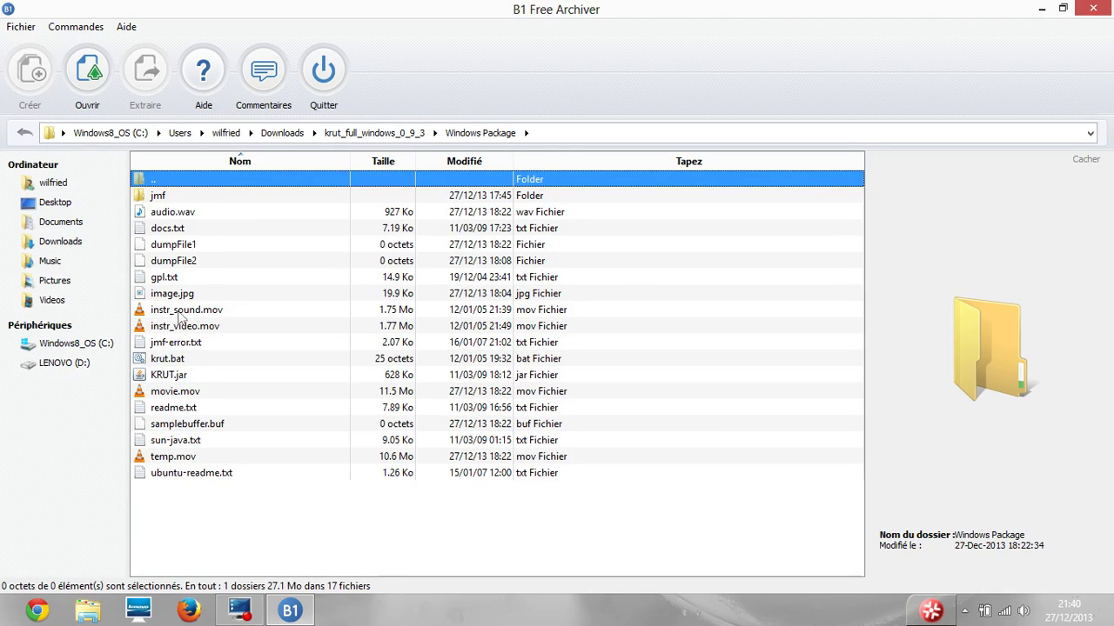
double_click(177, 474)
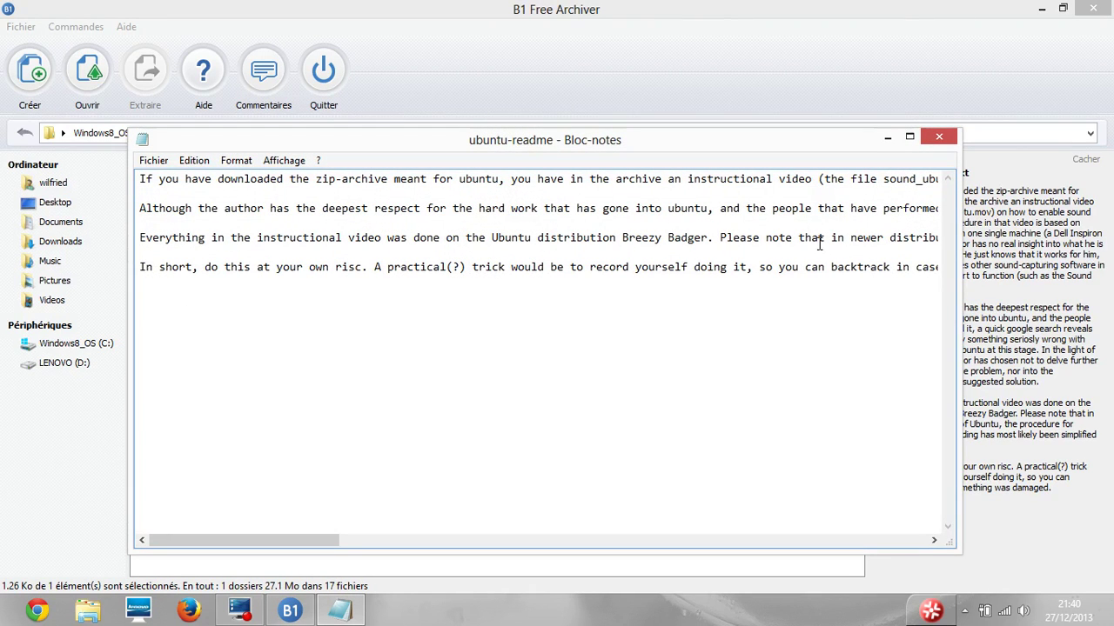
left_click(939, 137)
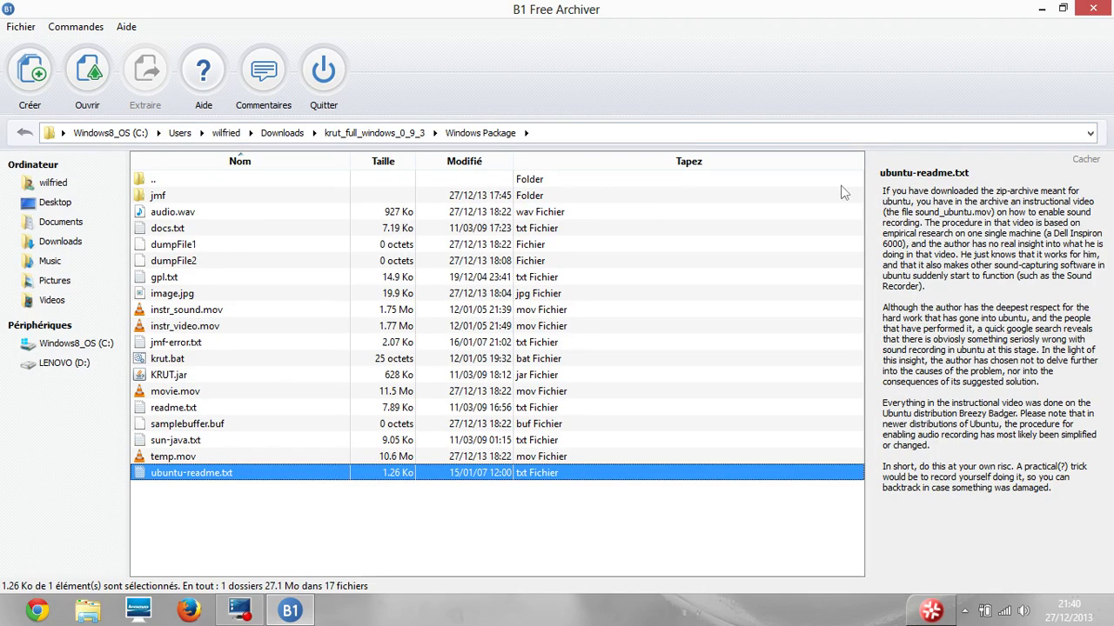
Go back to the Downloads folder by way of the user's home folder.
left_click(157, 213)
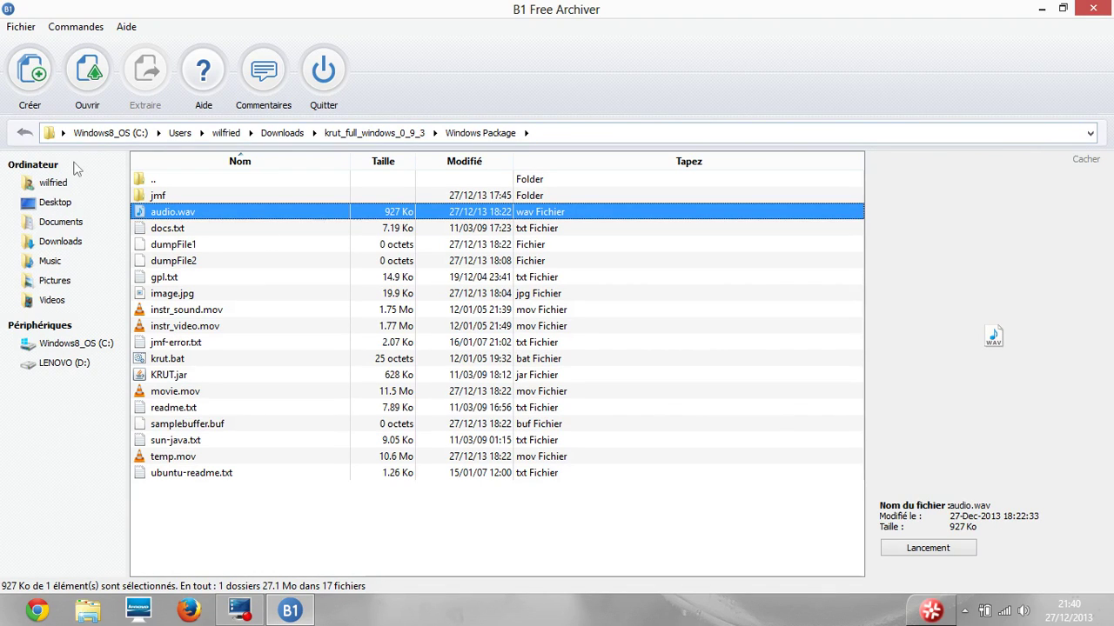
left_click(58, 190)
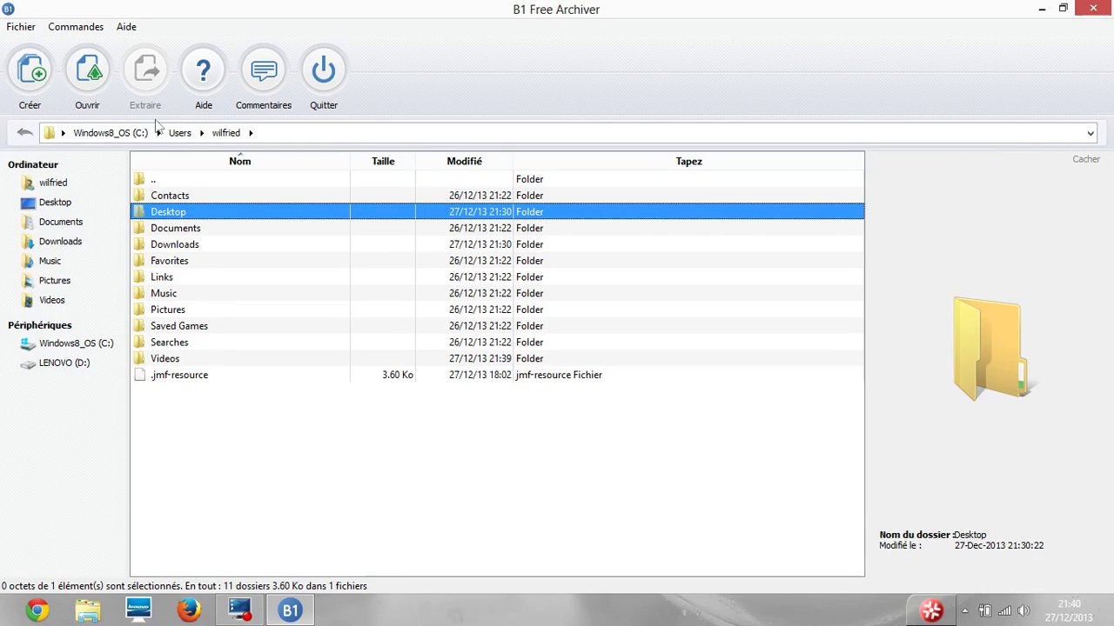
left_click(75, 27)
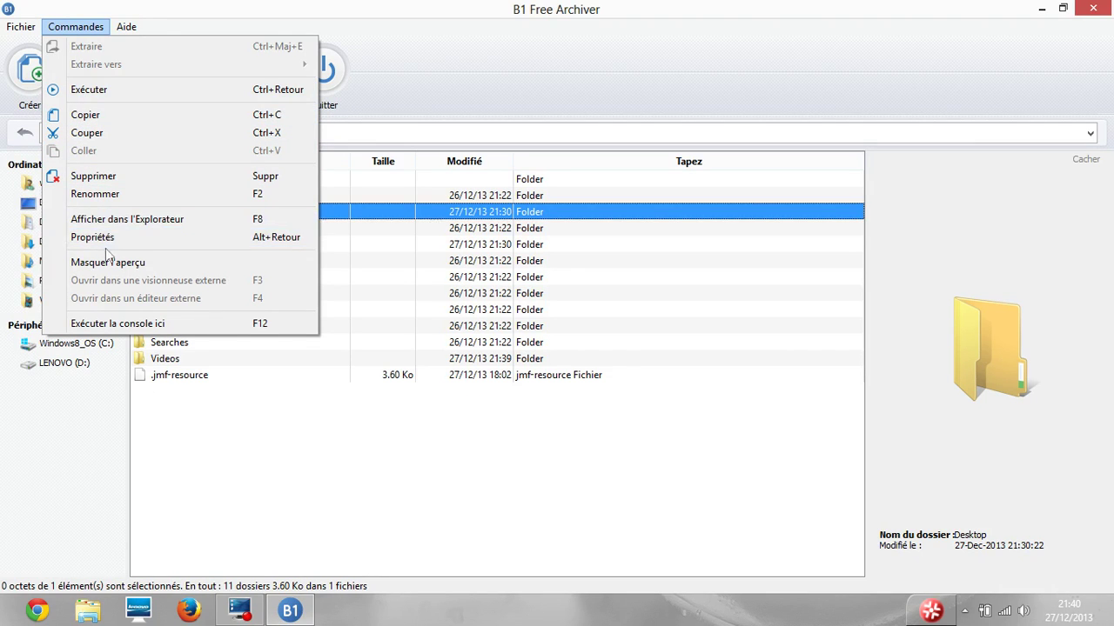
left_click(197, 429)
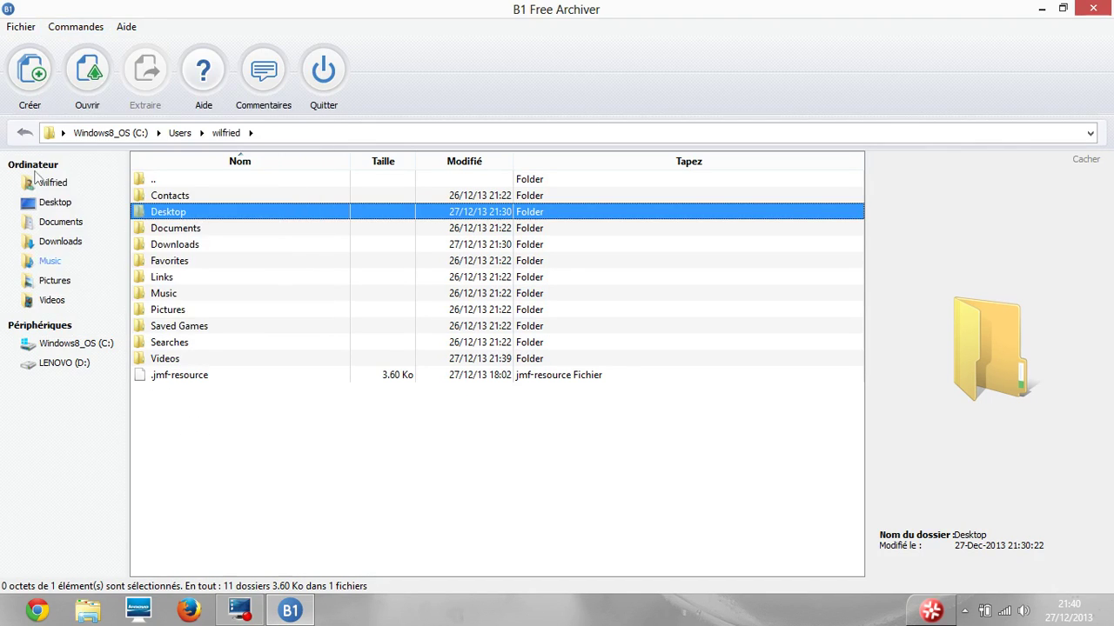
double_click(185, 244)
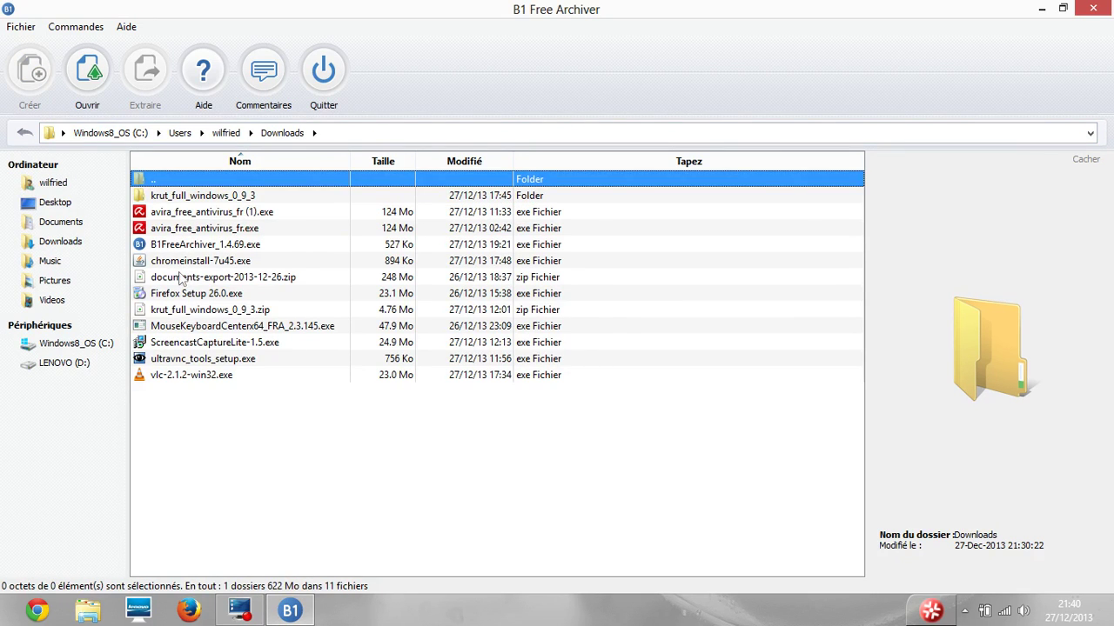
With krut_full_windows_0_9_3.zip selected, run a command console in the Downloads folder and close it again.
left_click(218, 313)
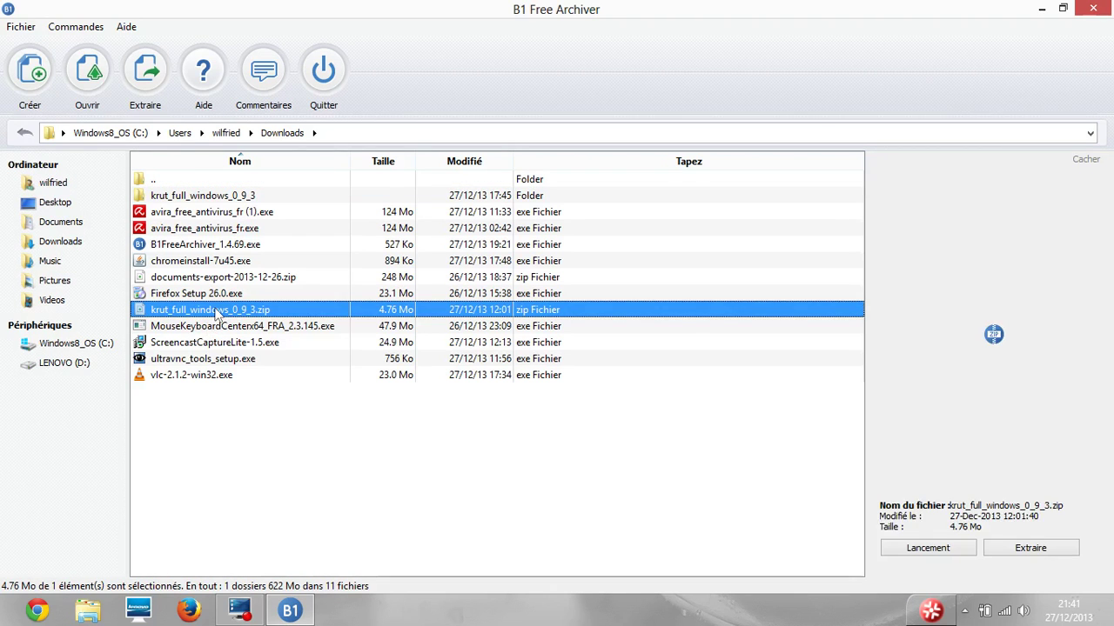
left_click(75, 27)
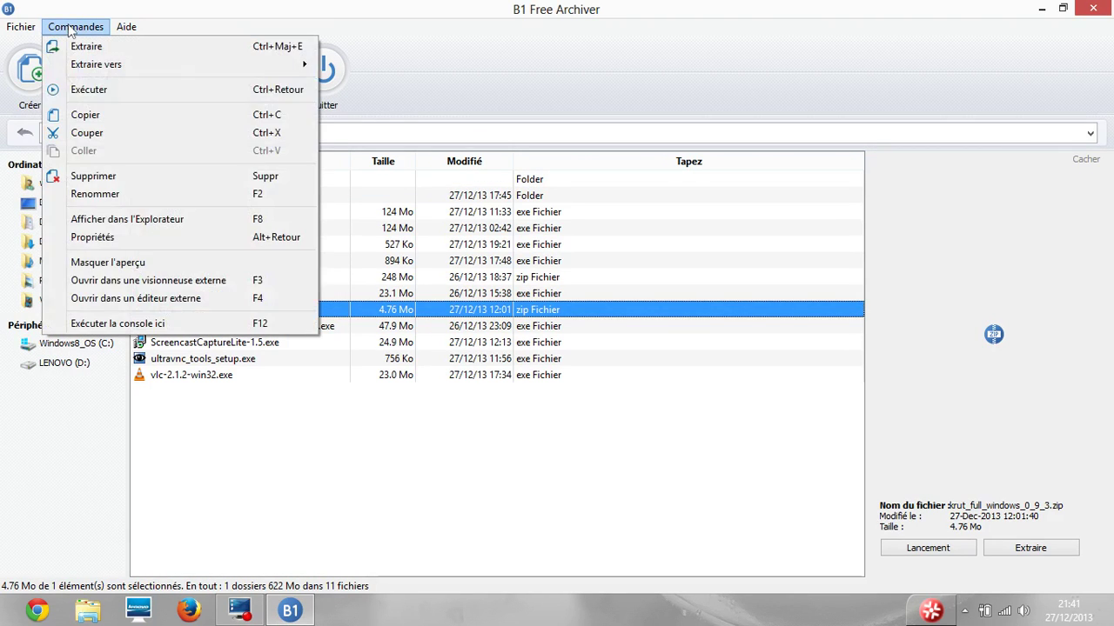
left_click(127, 327)
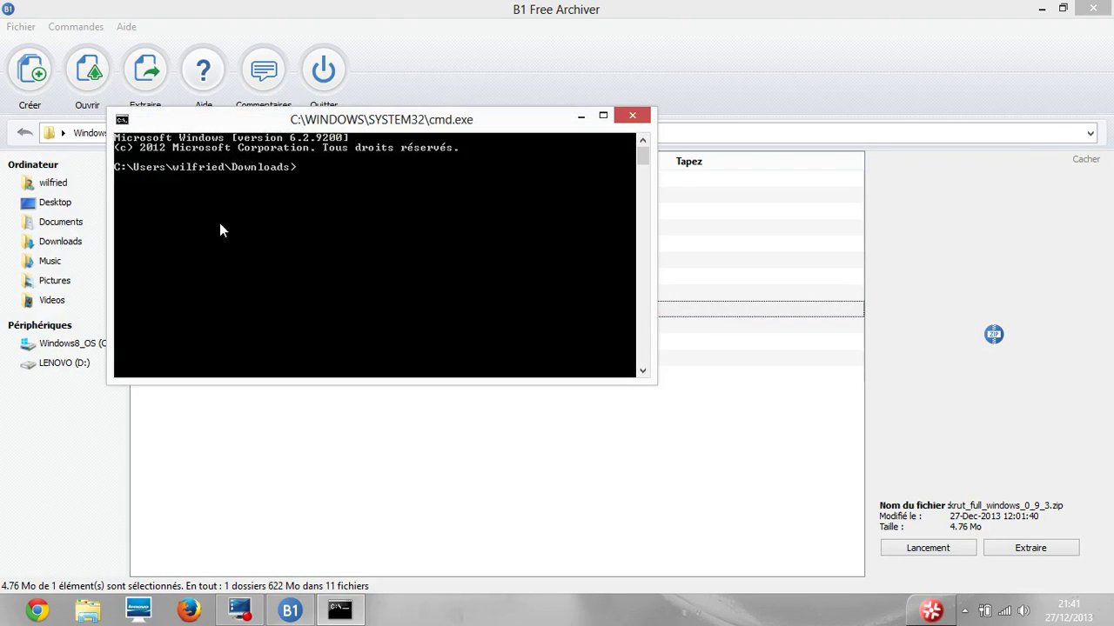
left_click(632, 115)
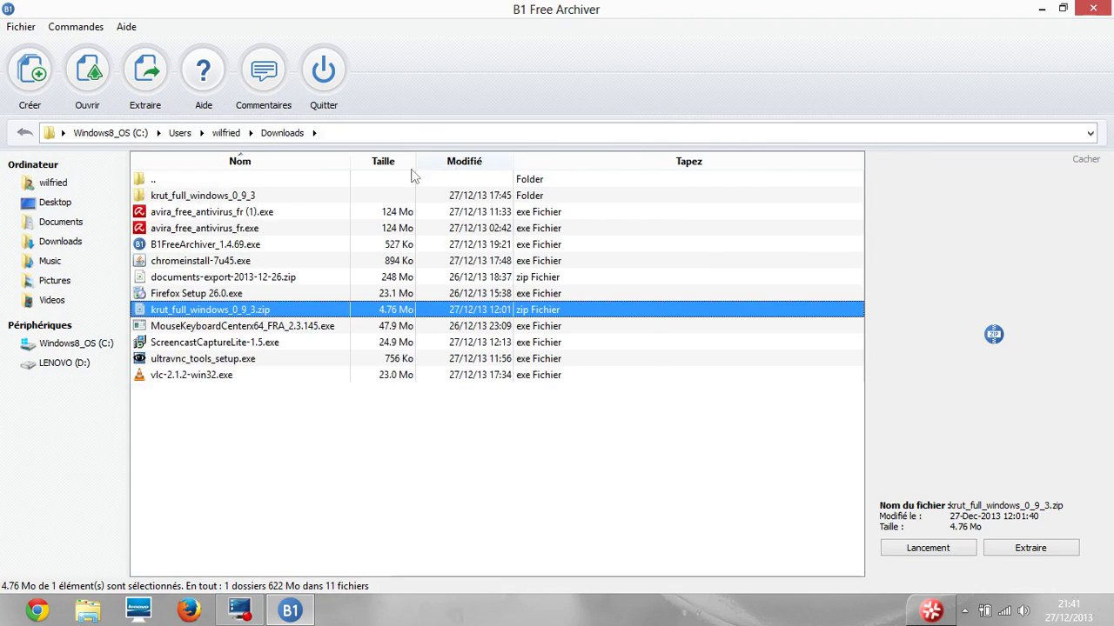
Examine the general, security and detail properties of krut_full_windows_0_9_3.zip and close them without changes.
left_click(75, 27)
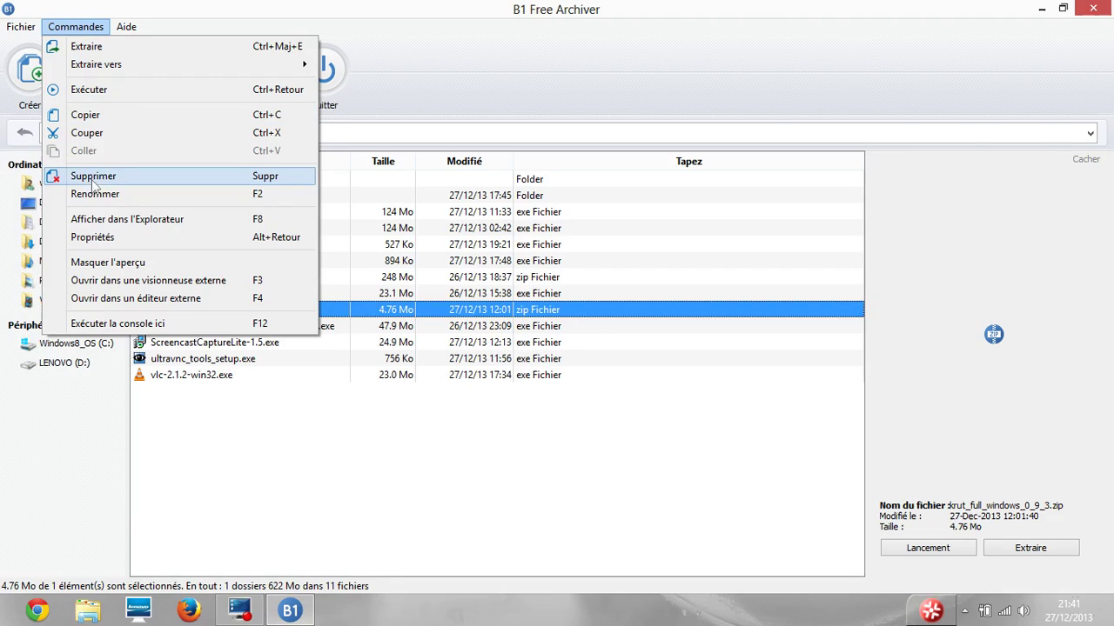
left_click(92, 244)
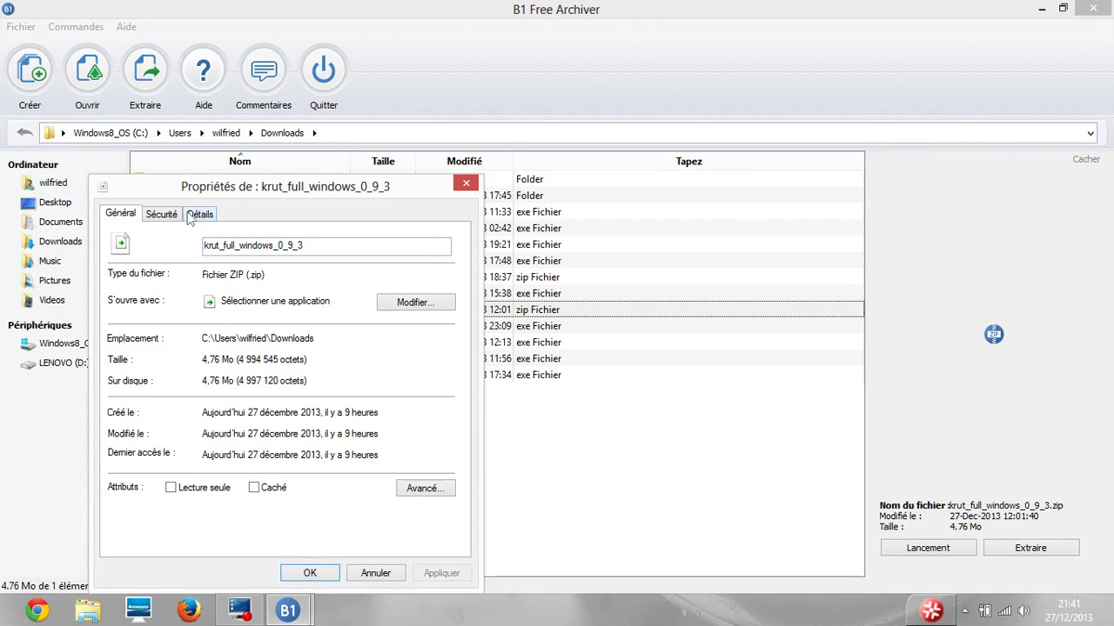
left_click(162, 214)
left_click(200, 214)
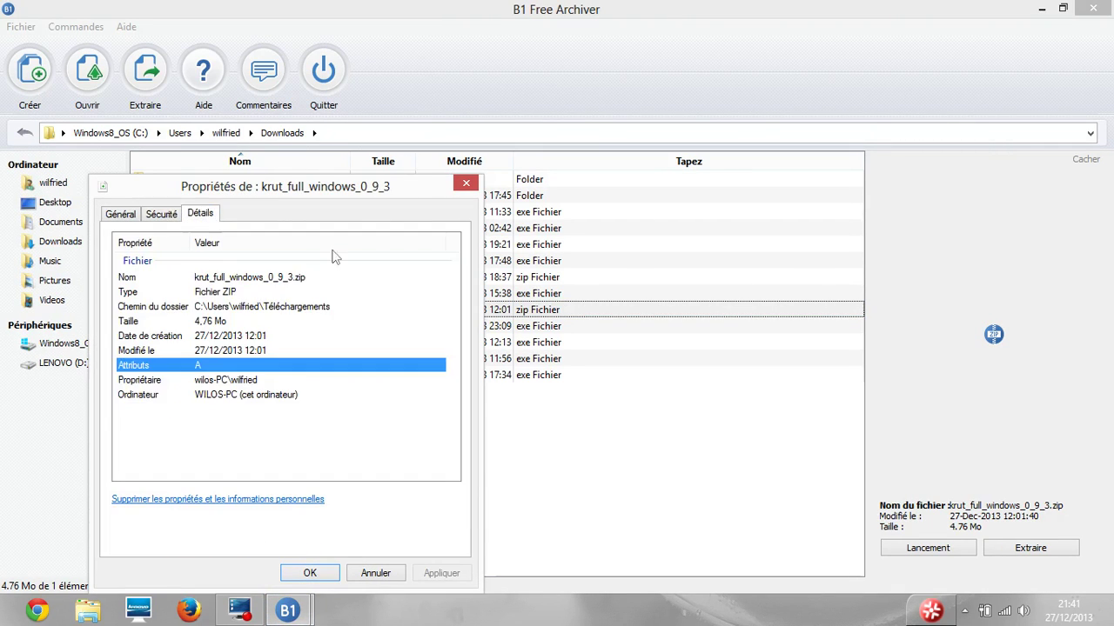
left_click(467, 184)
left_click(75, 27)
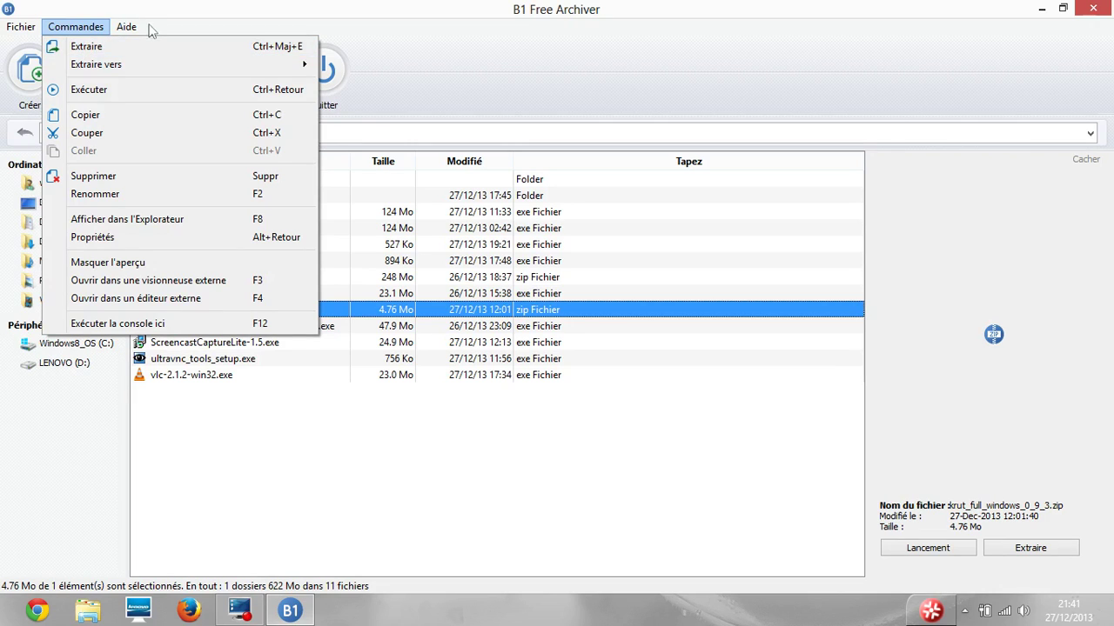
left_click(573, 106)
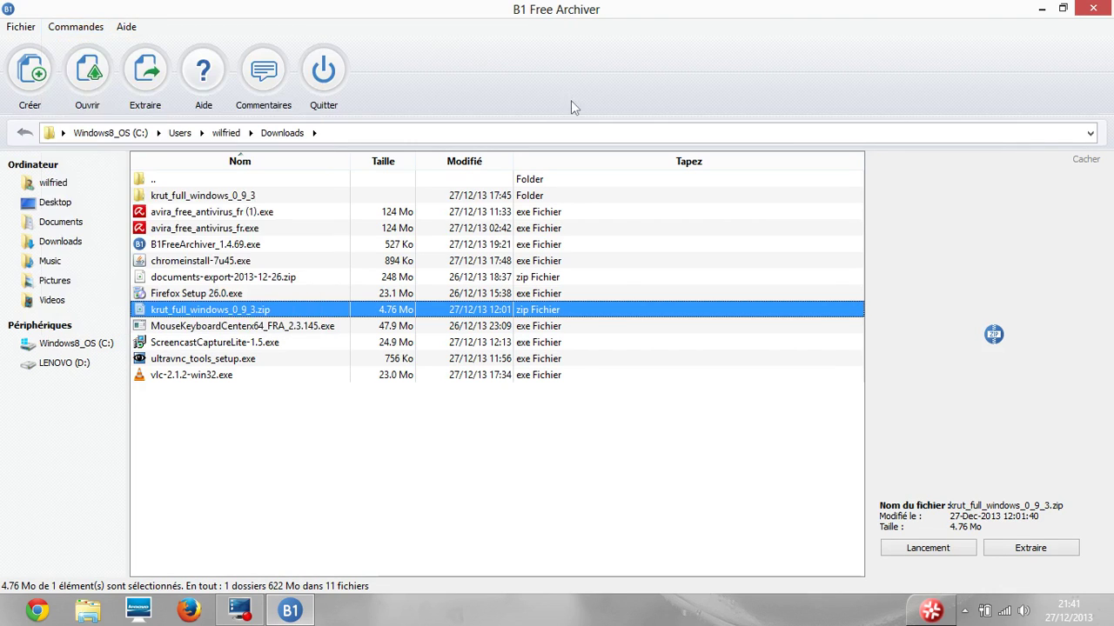
left_click(157, 199)
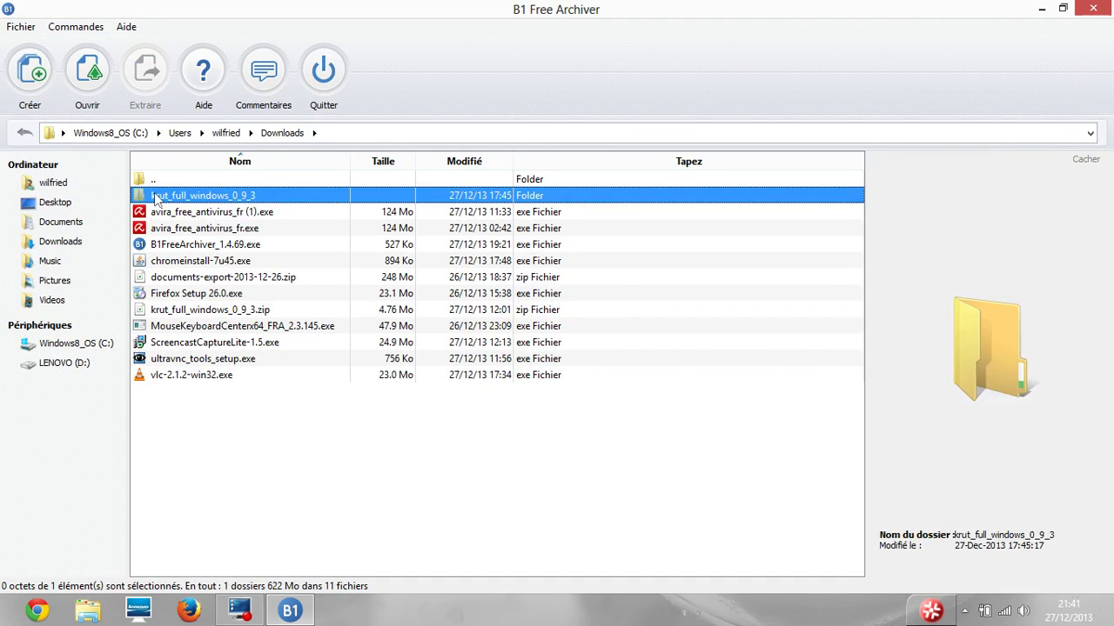
right_click(153, 195)
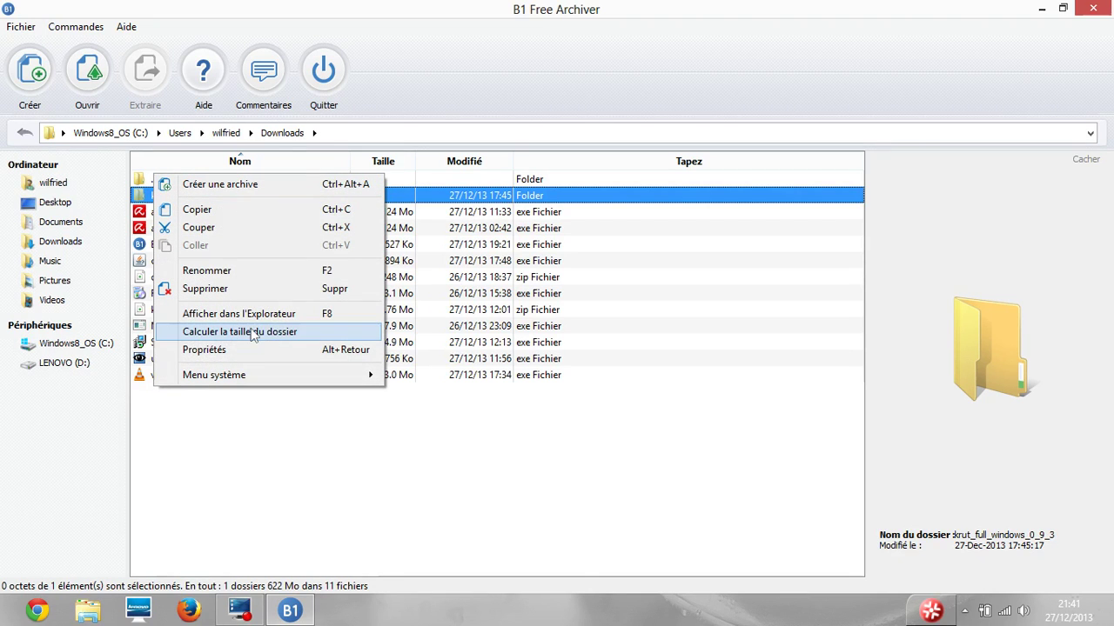
mouse_move(263, 370)
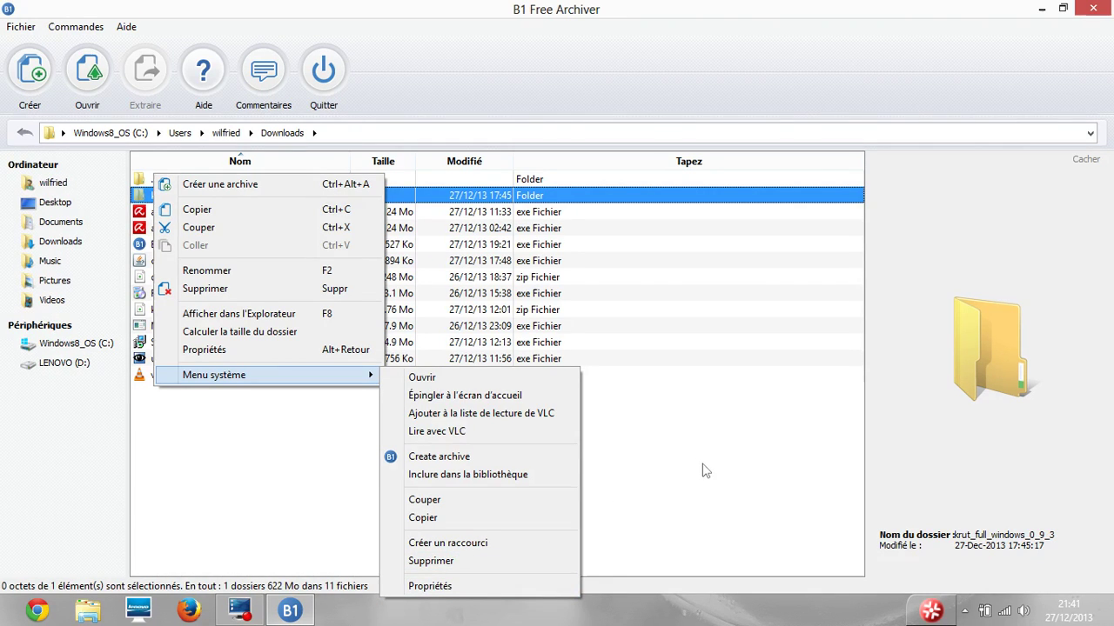
key("super+c")
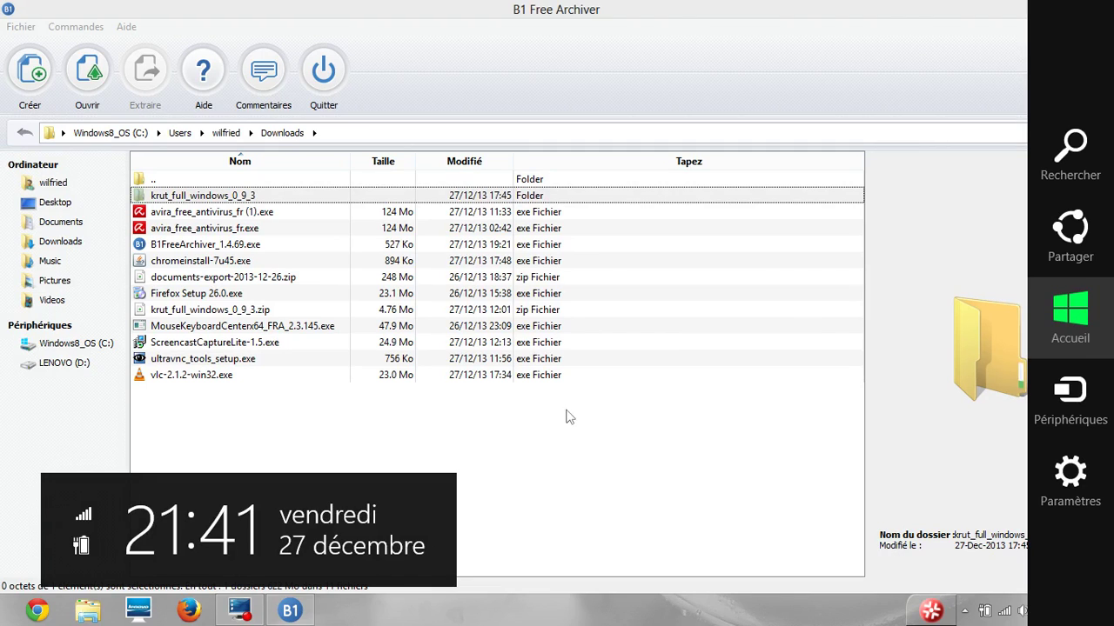
key("Escape")
Set up a new archive from the krut_full_windows_0_9_3 folder in B1 format, split into 64 MB parts.
right_click(222, 198)
mouse_move(304, 383)
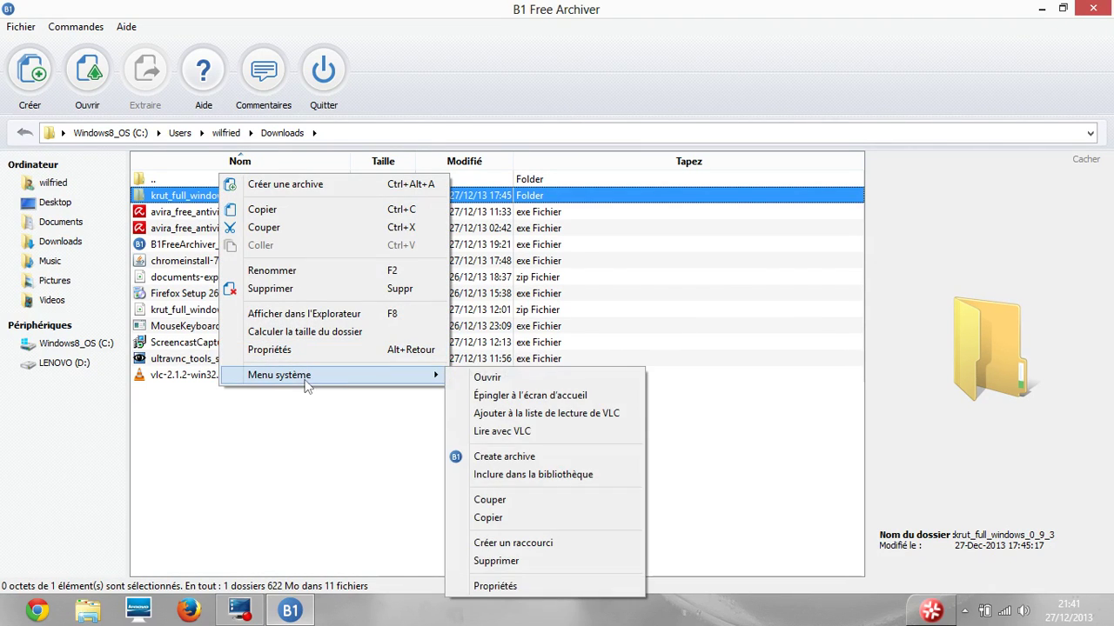
left_click(513, 461)
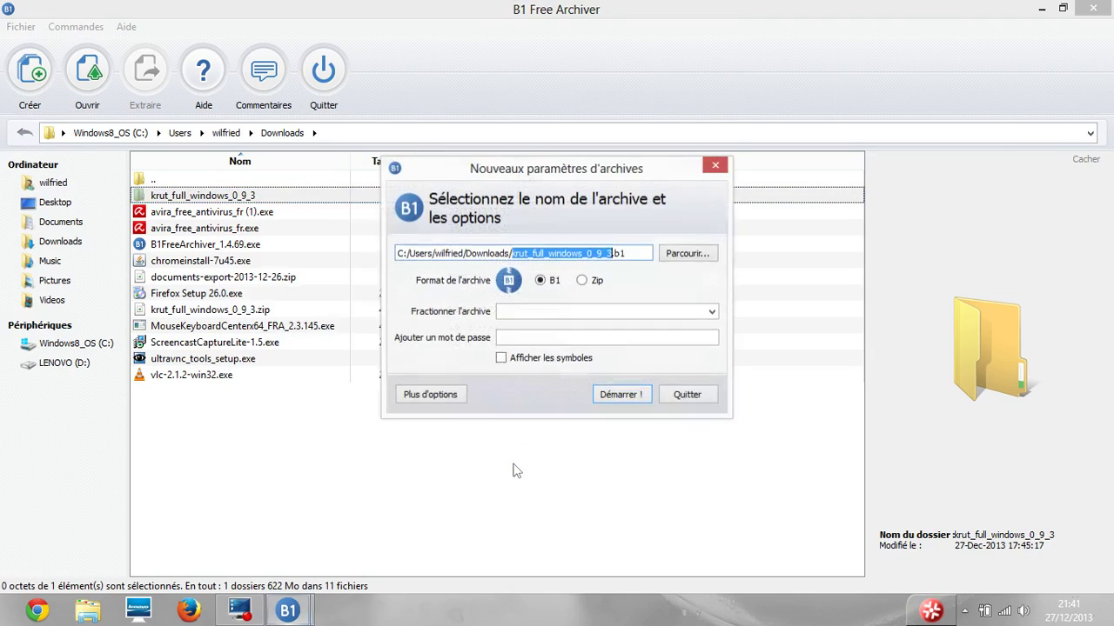
left_click(581, 280)
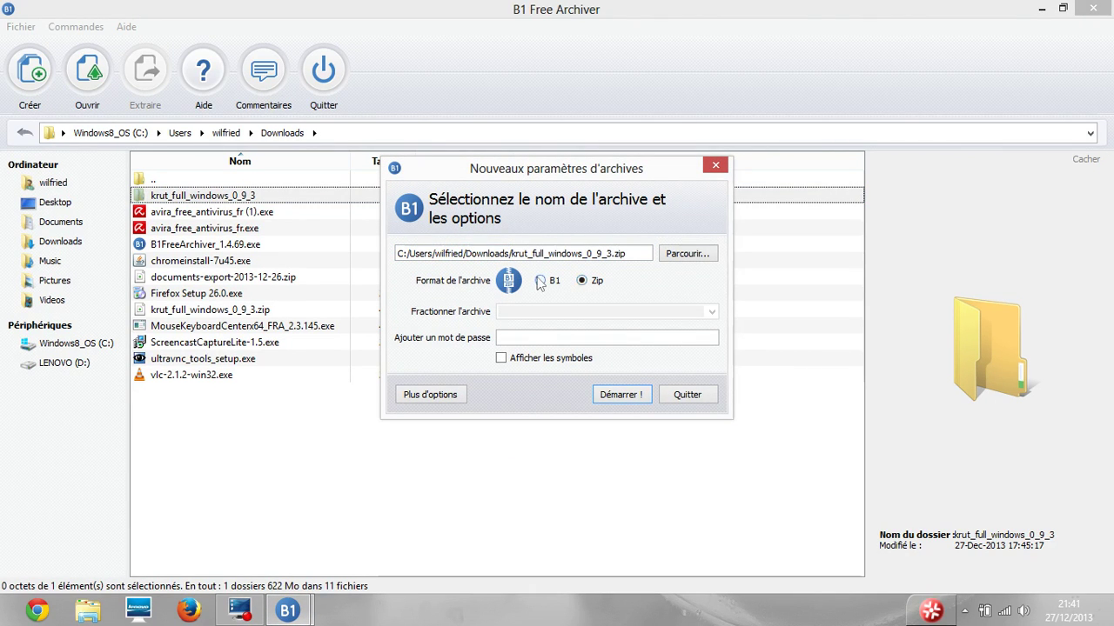
left_click(540, 280)
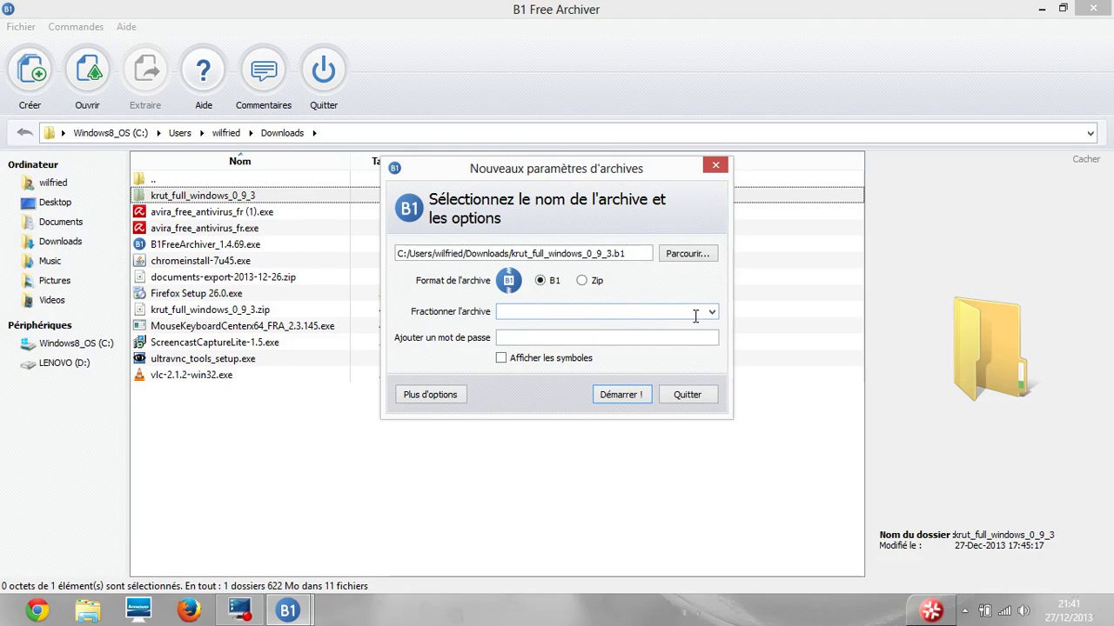
left_click(711, 311)
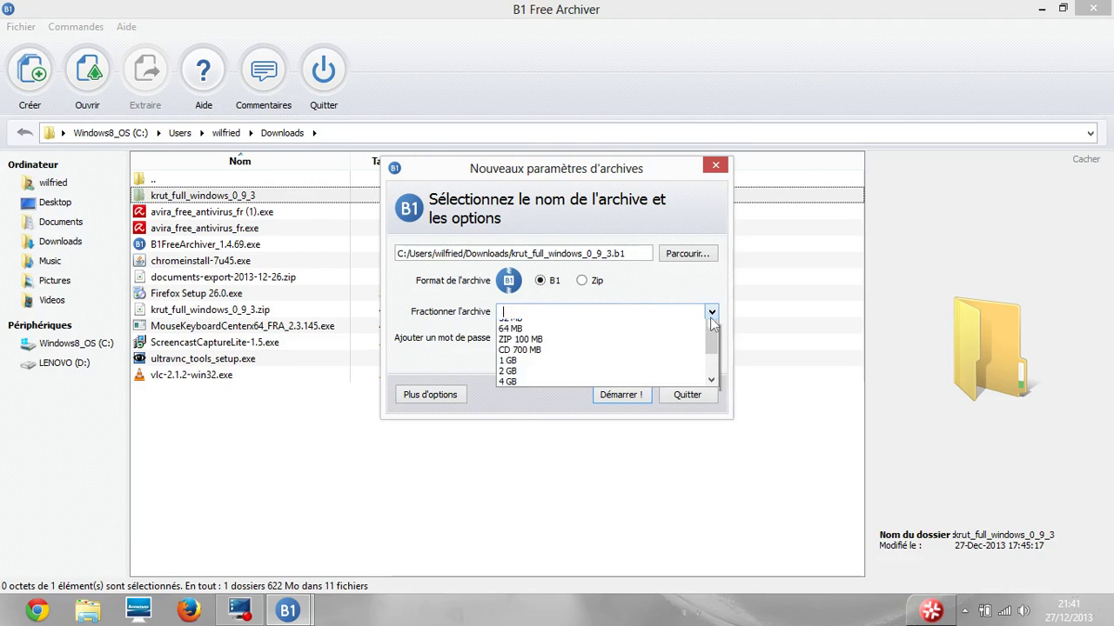
left_click(658, 368)
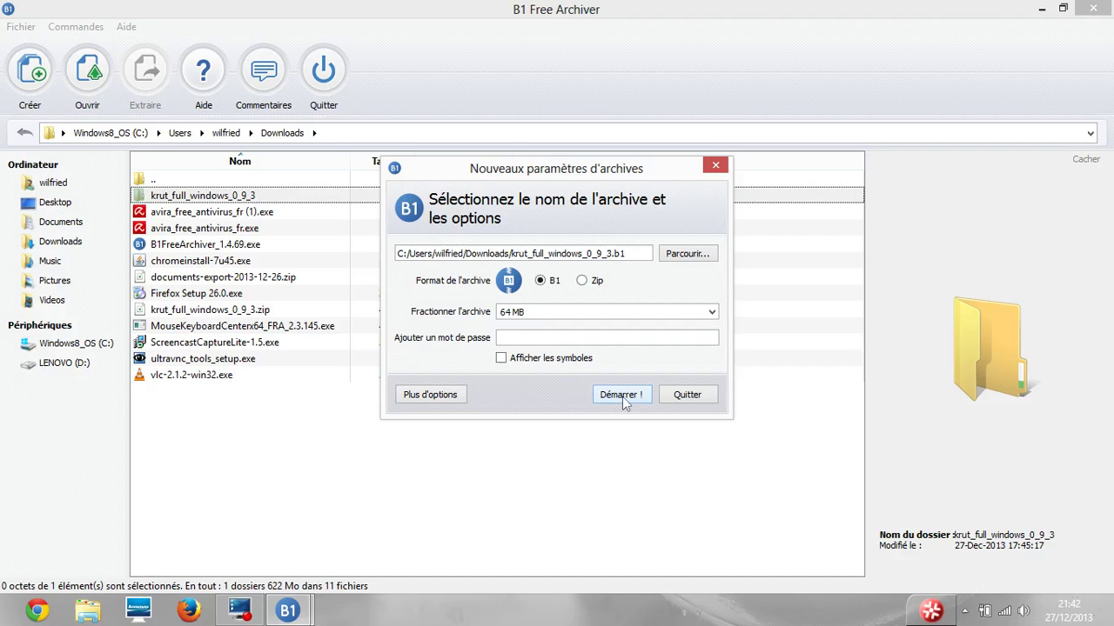
Check the additional compression mode options, keep Intelligent, and start creating the krut_full_windows_0_9_3.b1 archive.
left_click(458, 396)
left_click(487, 396)
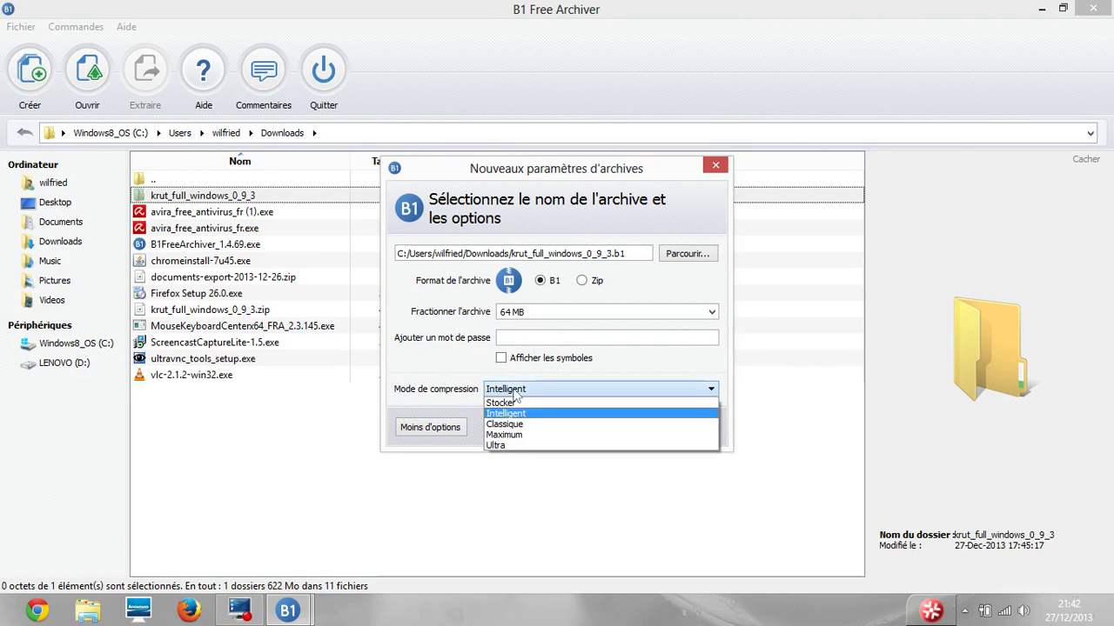
left_click(493, 392)
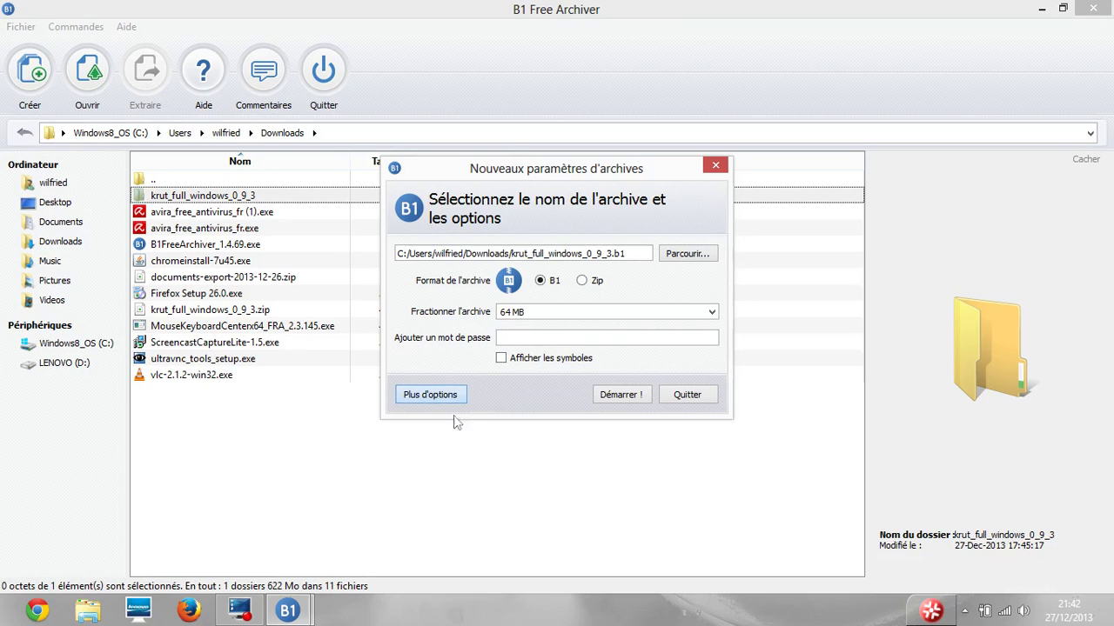
left_click(623, 427)
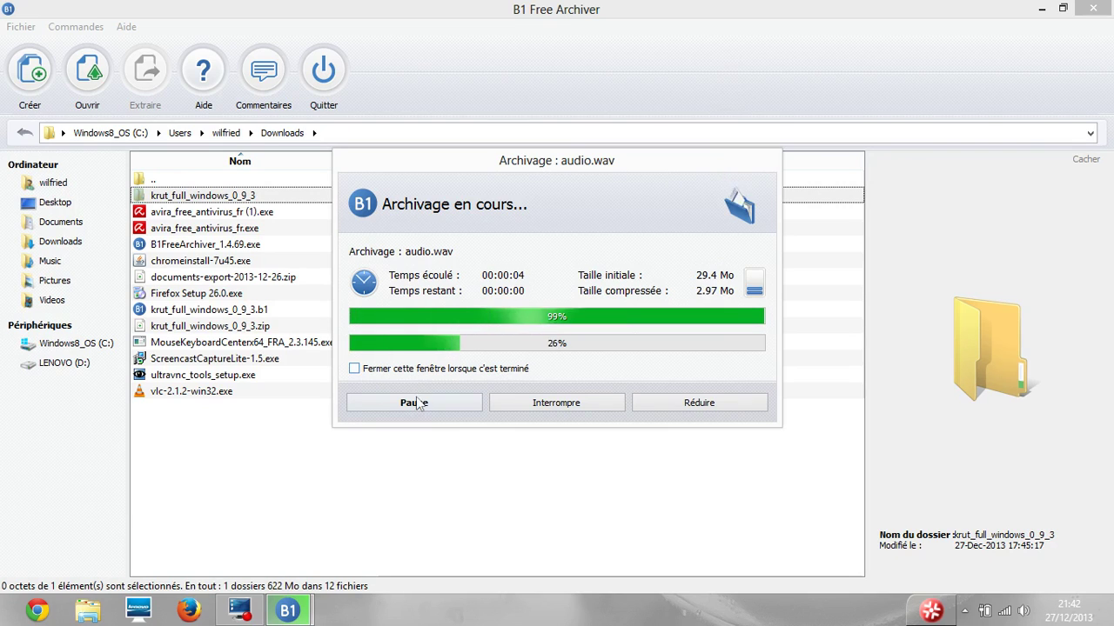
Let the krut_full_windows_0_9_3 archiving finish, check the options for showing the files, and close the completion dialog.
left_click(416, 404)
left_click(420, 411)
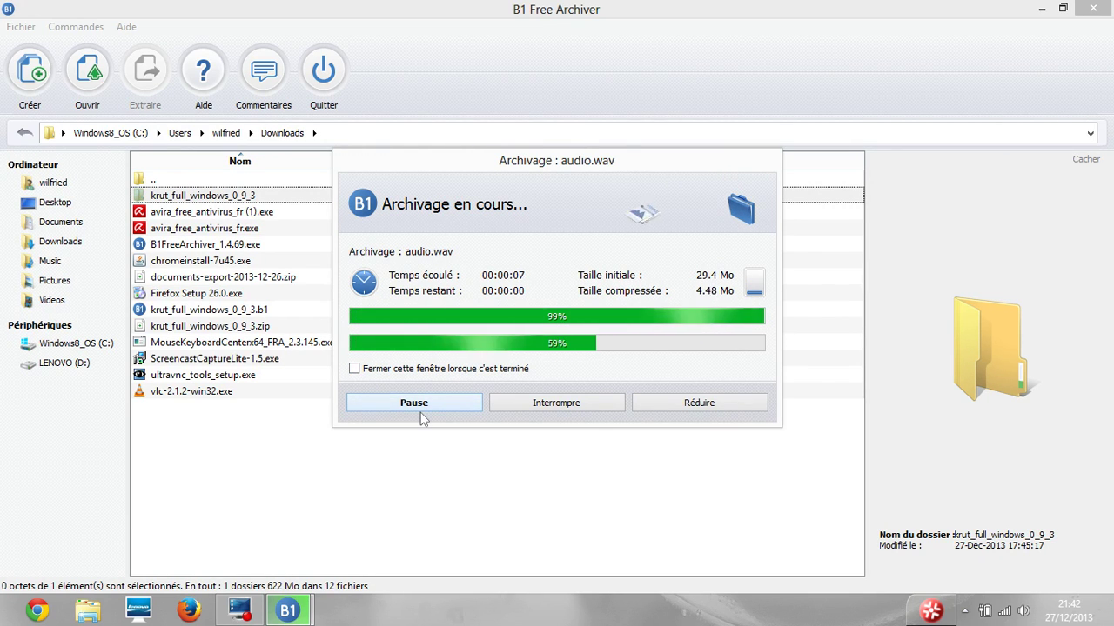
left_click(420, 413)
left_click(420, 412)
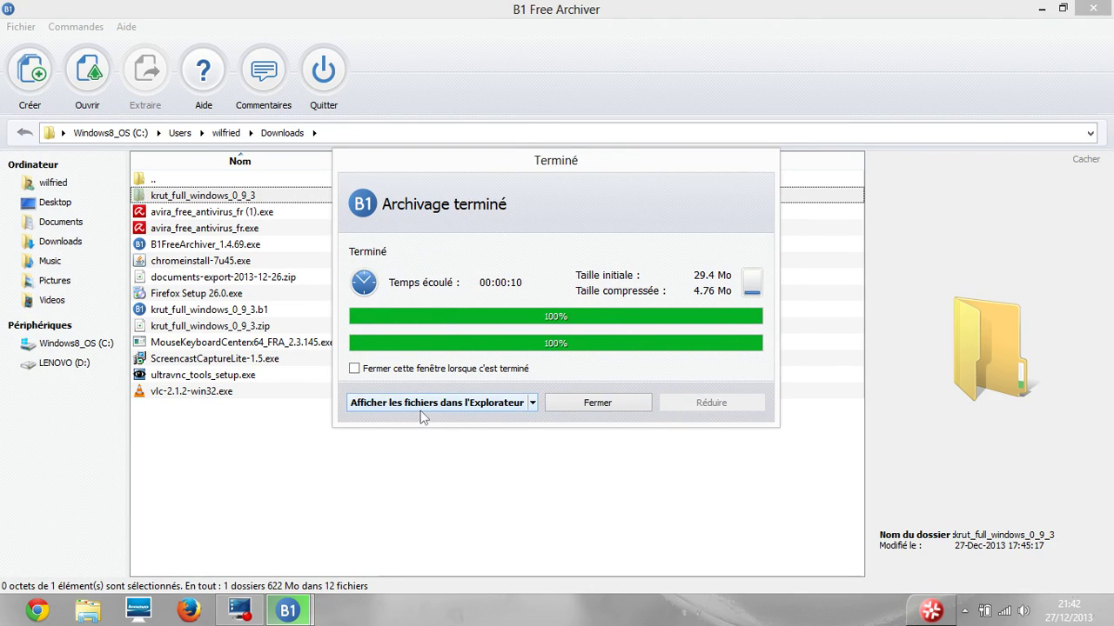
left_click(533, 403)
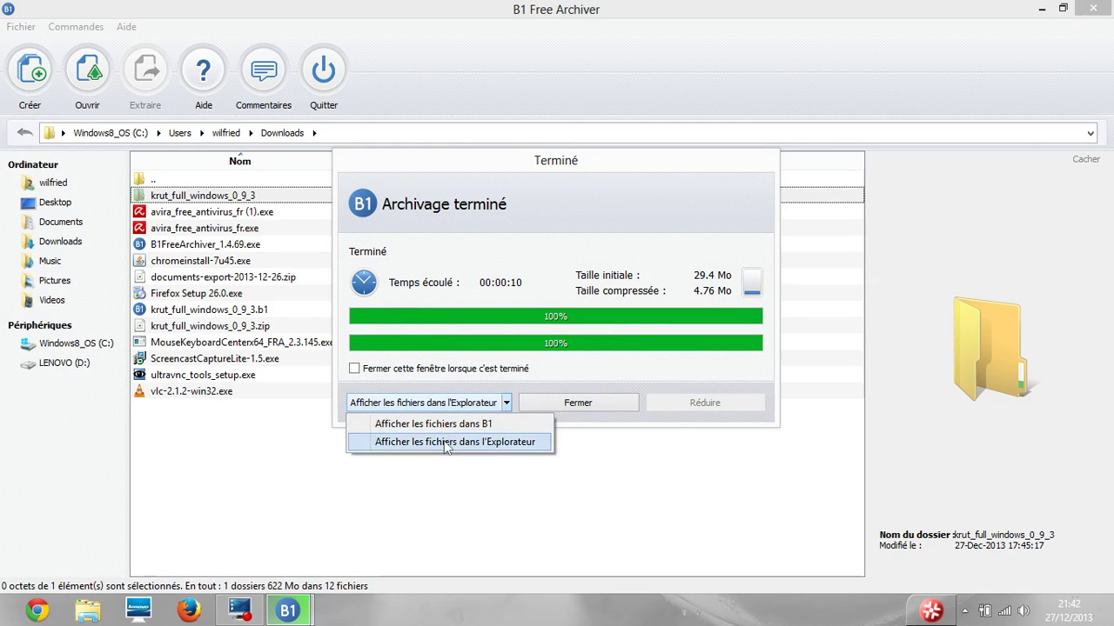
left_click(575, 403)
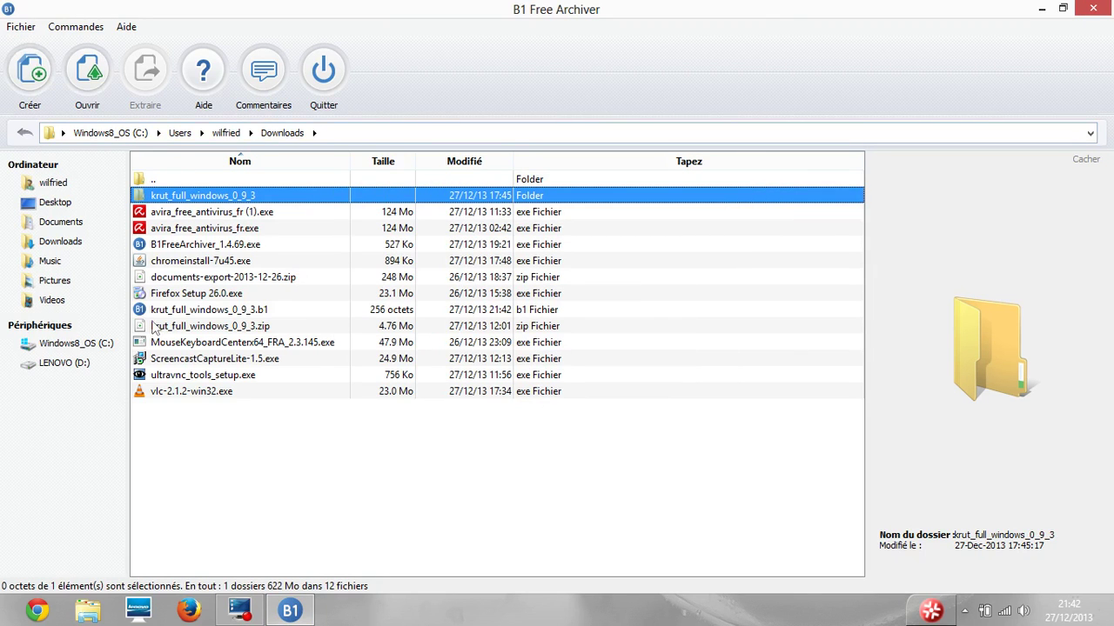
Switch to File Explorer, view krut_full_windows_0_9_3.b1 from Téléchargements in B1 Free Archiver, and close that archive window.
left_click(87, 612)
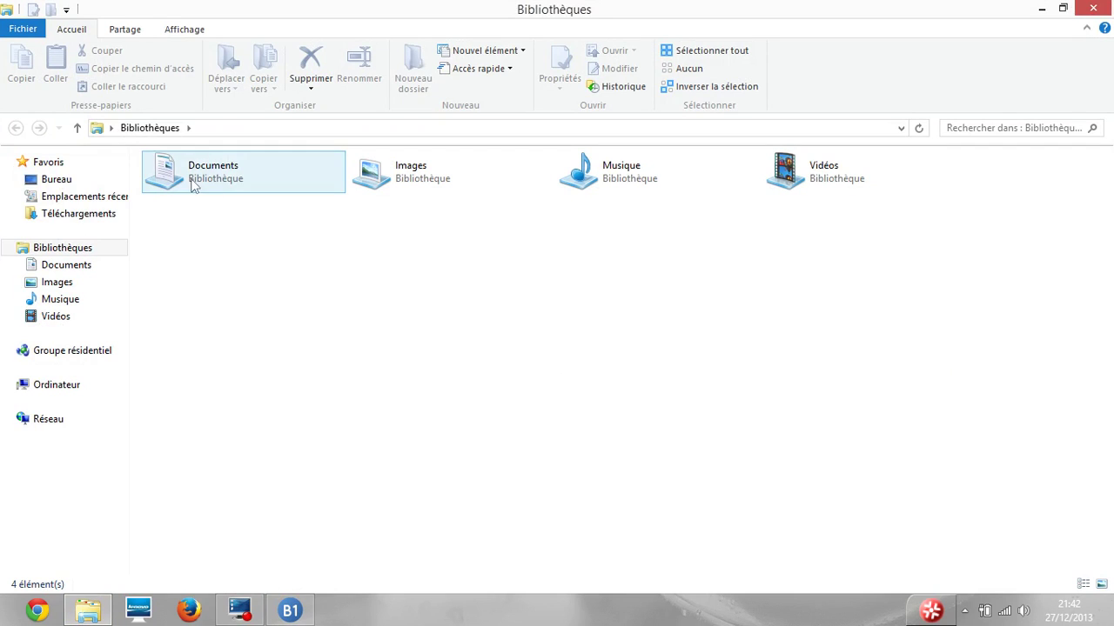
left_click(79, 214)
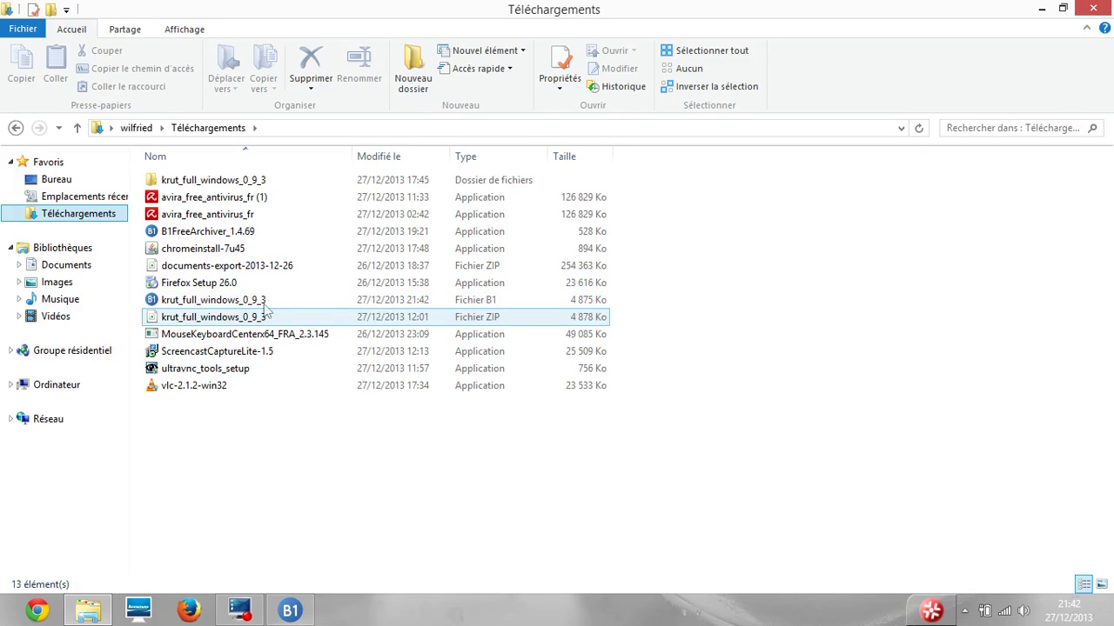
double_click(263, 300)
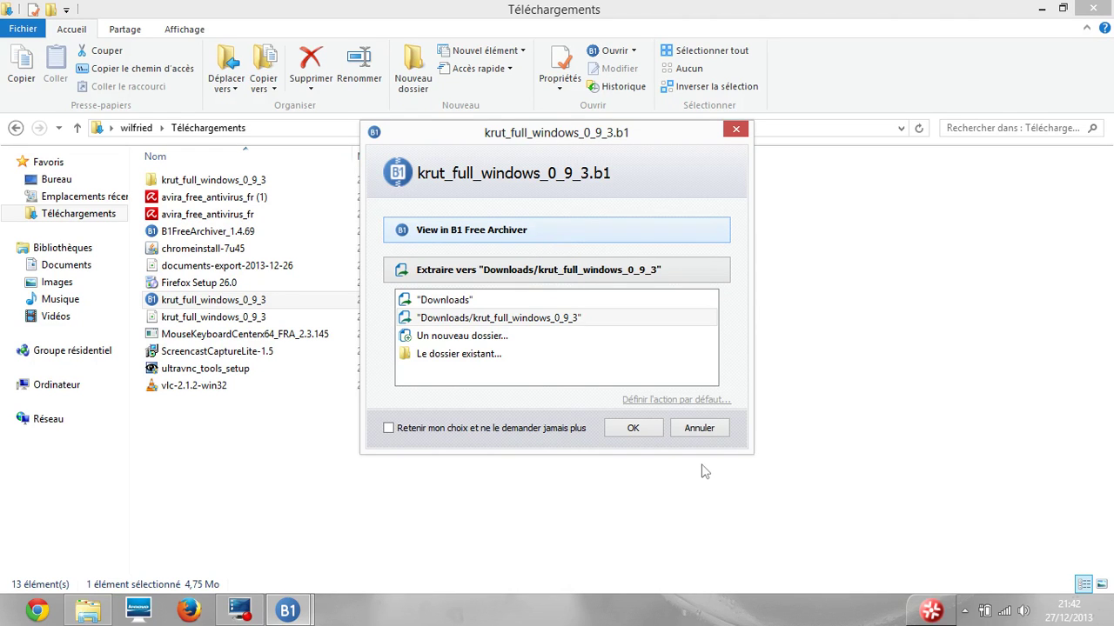
left_click(524, 233)
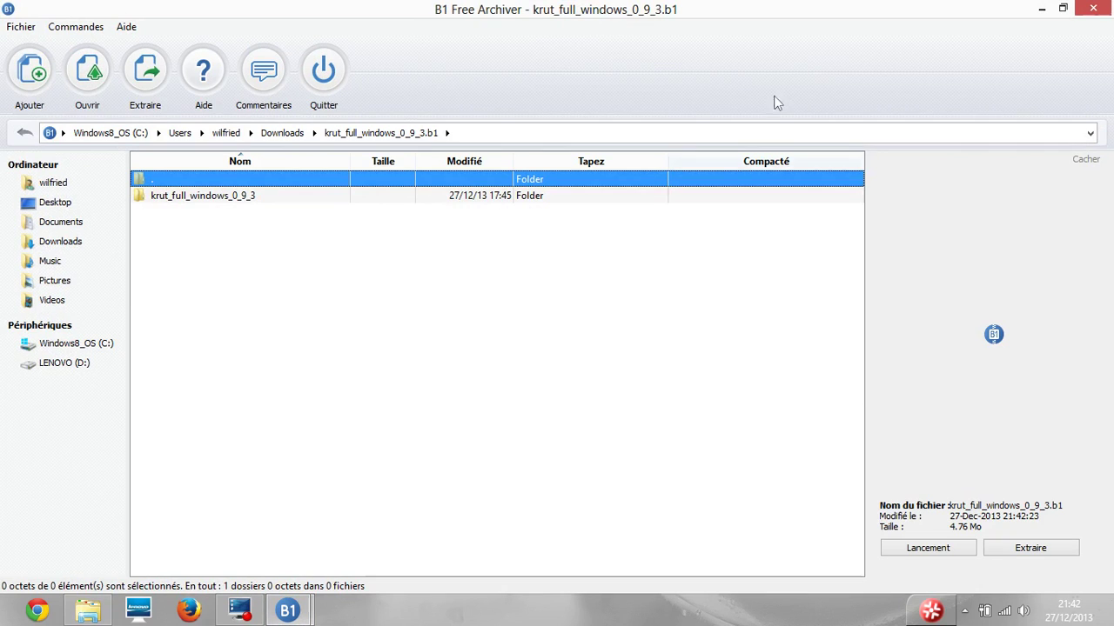
left_click(1092, 8)
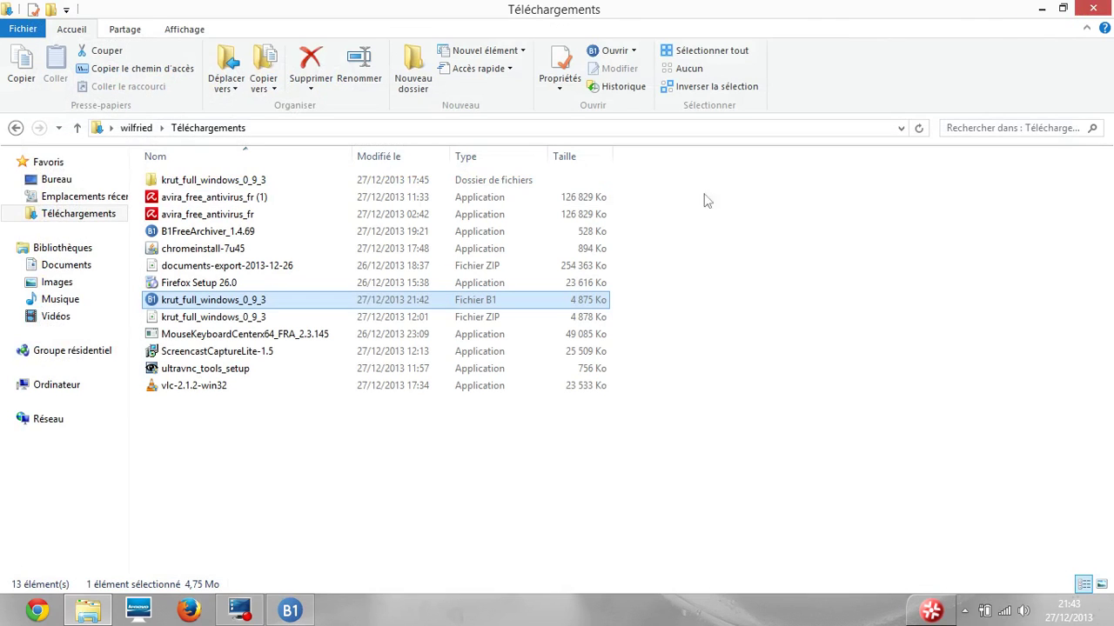
Switch back to the B1 Free Archiver window on Downloads and review the available commands and help functions.
left_click(293, 613)
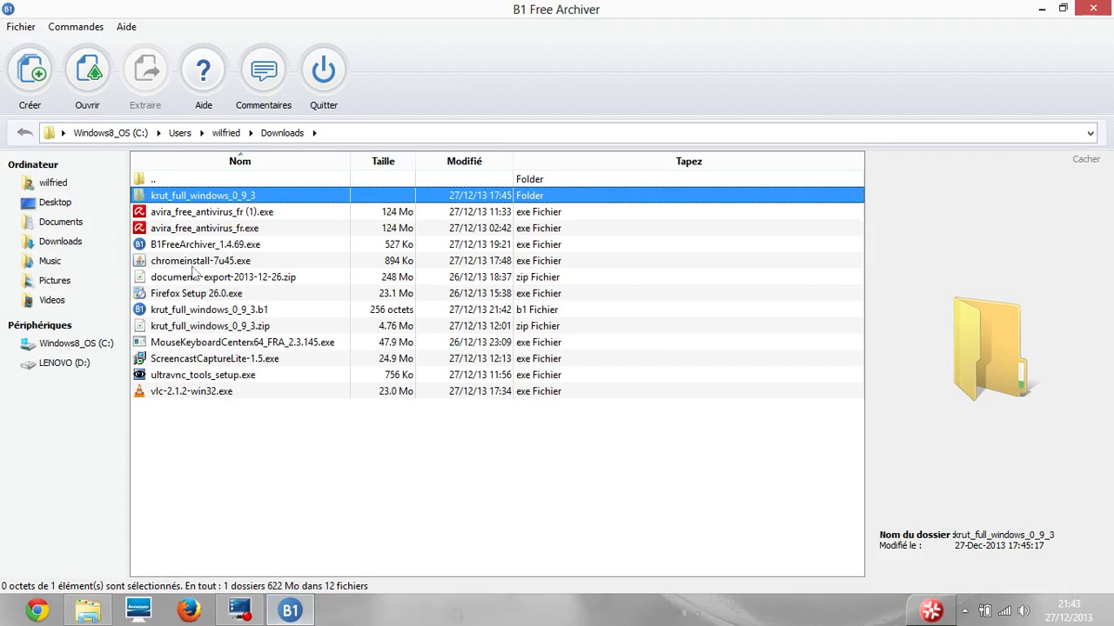
left_click(74, 27)
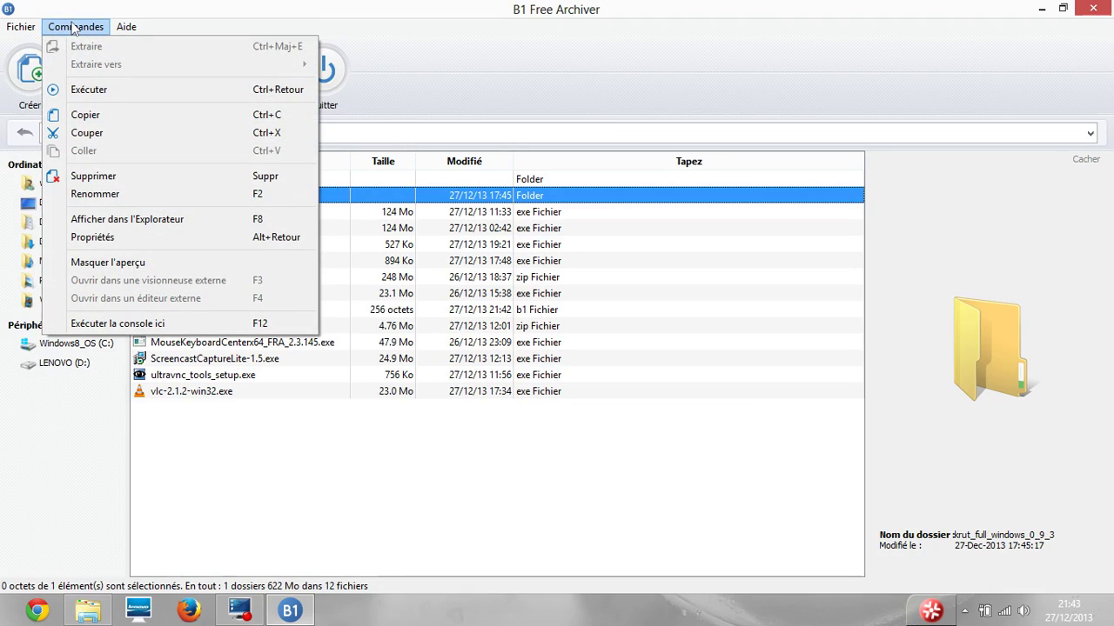
mouse_move(128, 28)
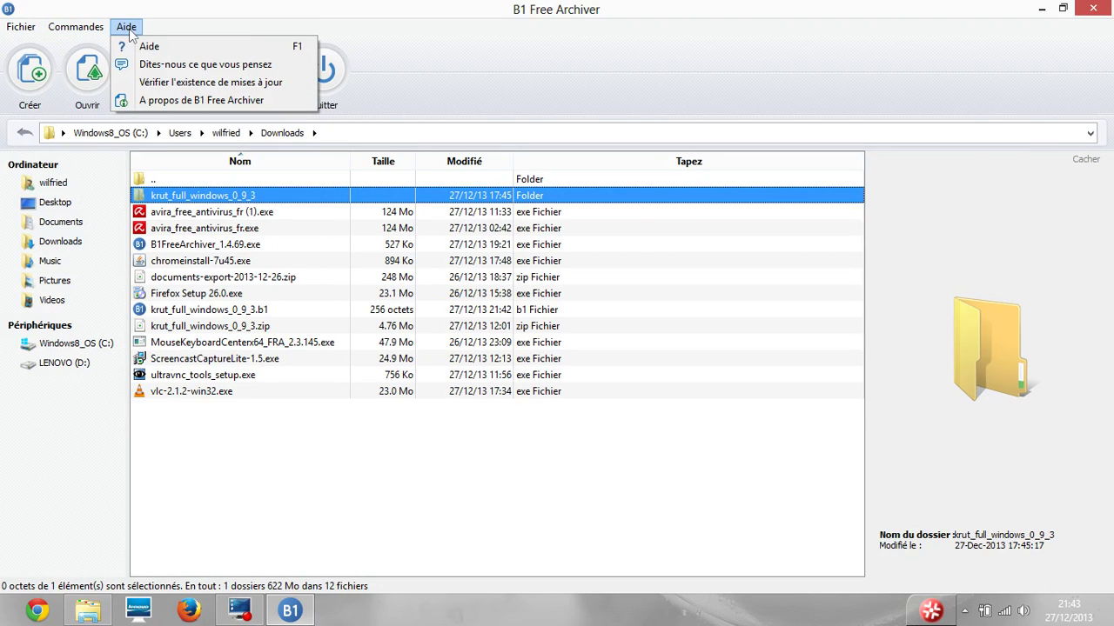
left_click(207, 276)
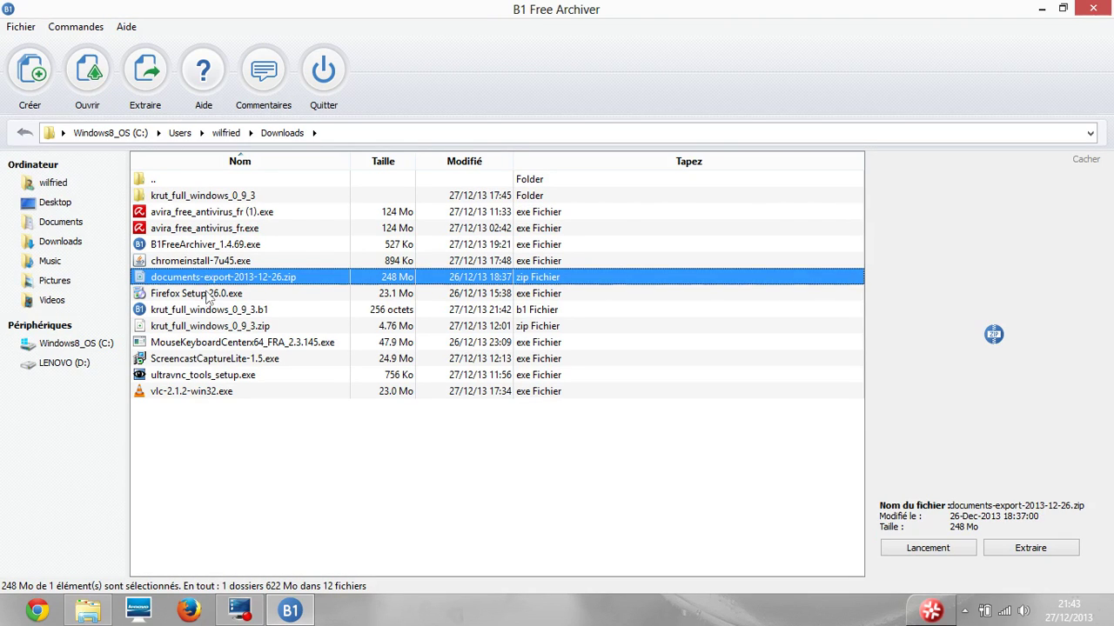
Browse to the Windows Package folder inside krut_full_windows_0_9_3 and read through the preview of sun-java.txt.
double_click(203, 196)
double_click(203, 198)
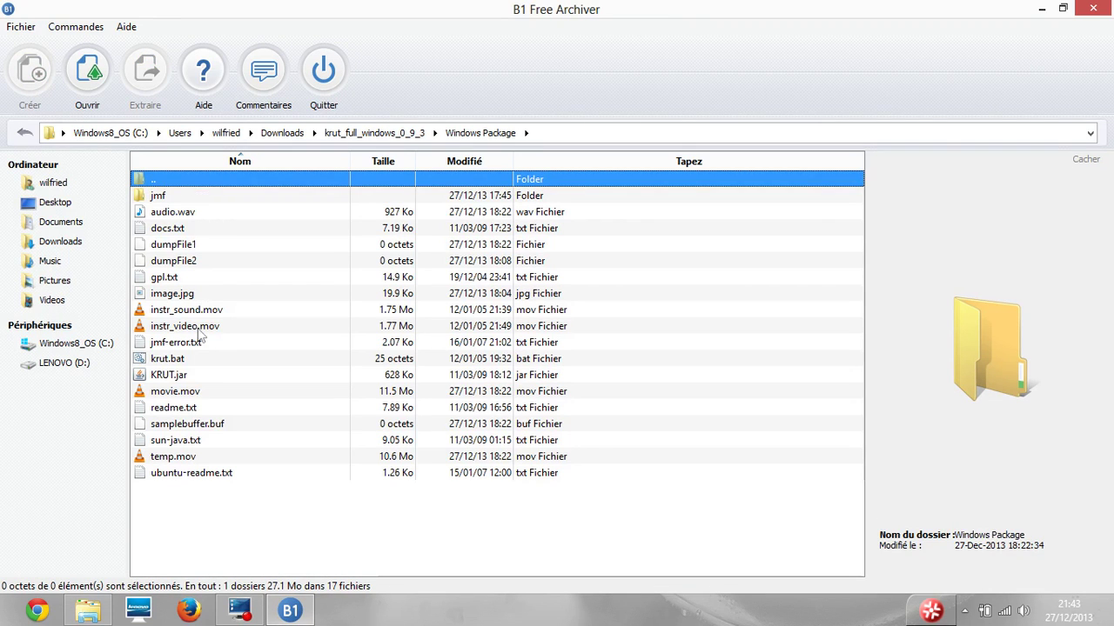
left_click(193, 447)
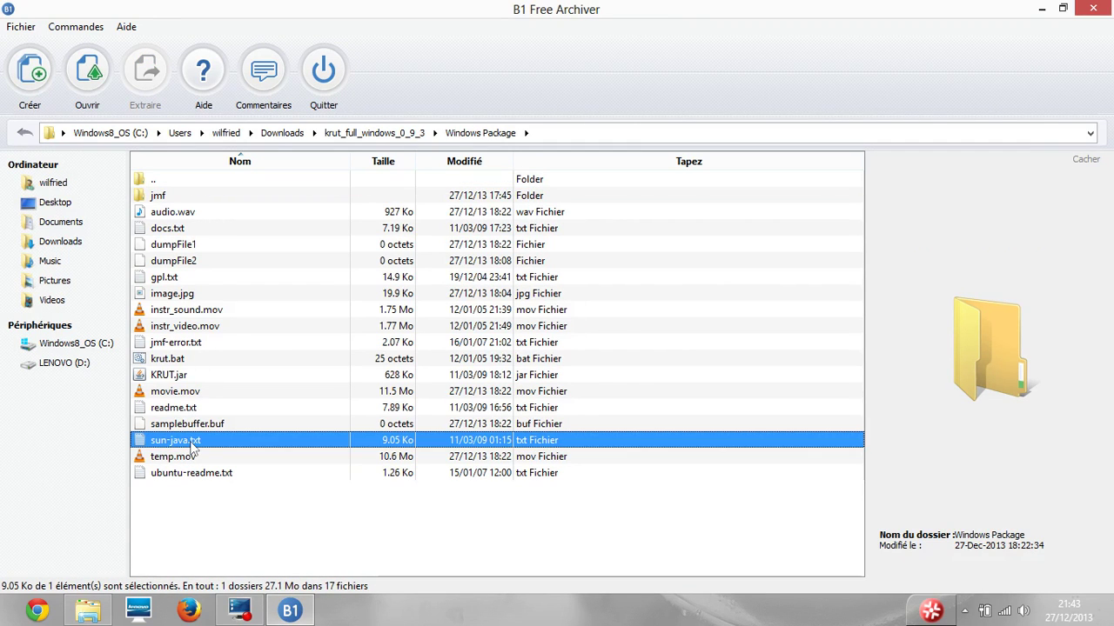
left_click_drag(1101, 217, 1111, 569)
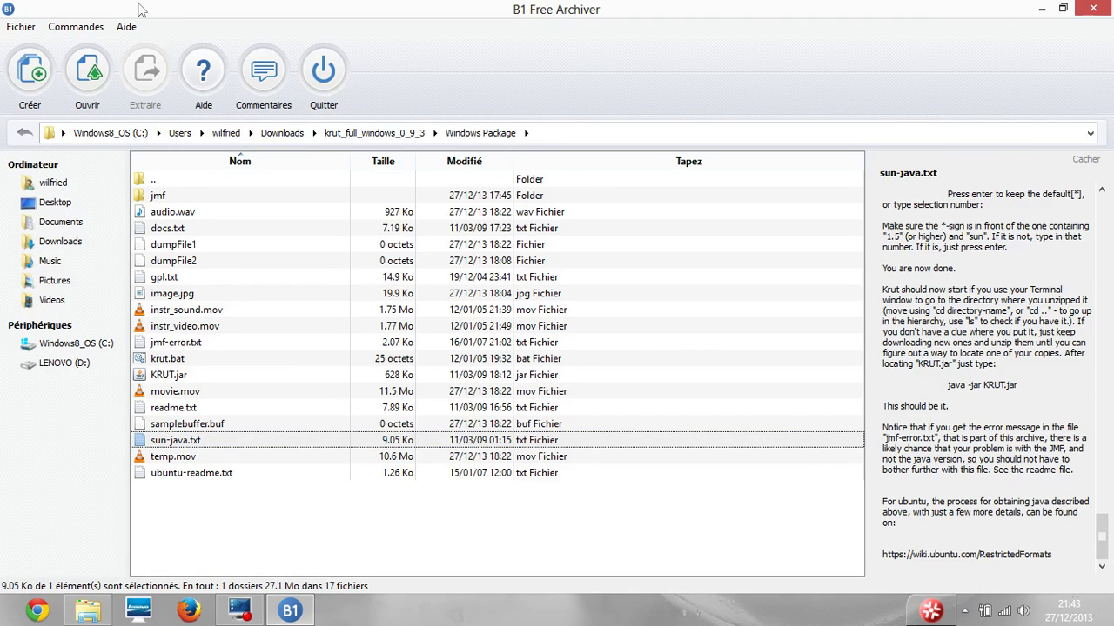
Review the program's settings for languages, default opening, file associations and miscellaneous options.
left_click(26, 28)
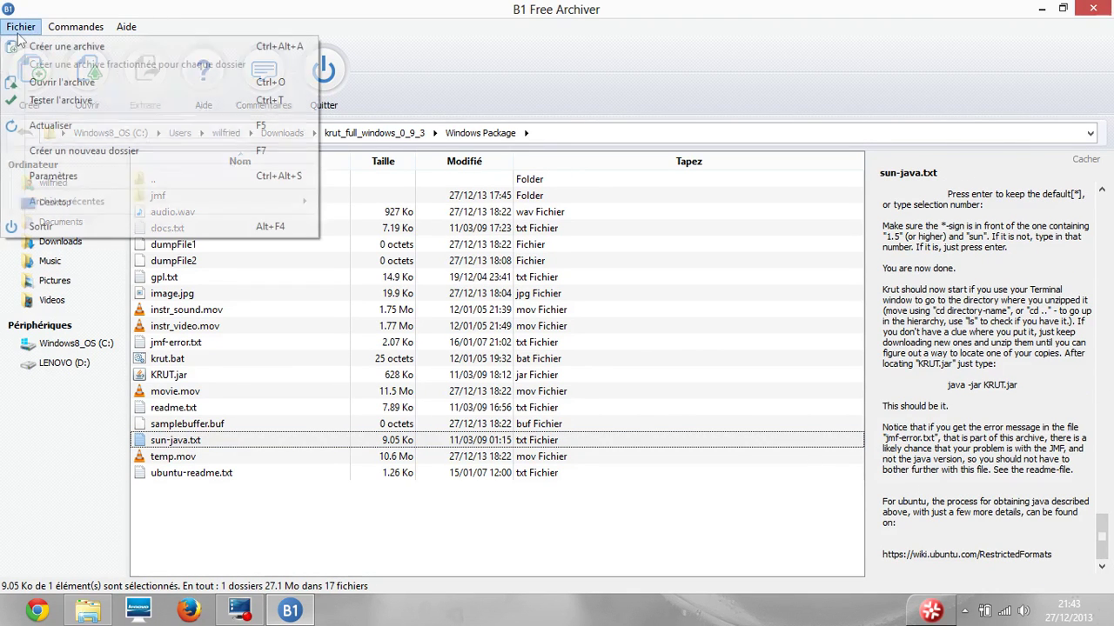
left_click(43, 175)
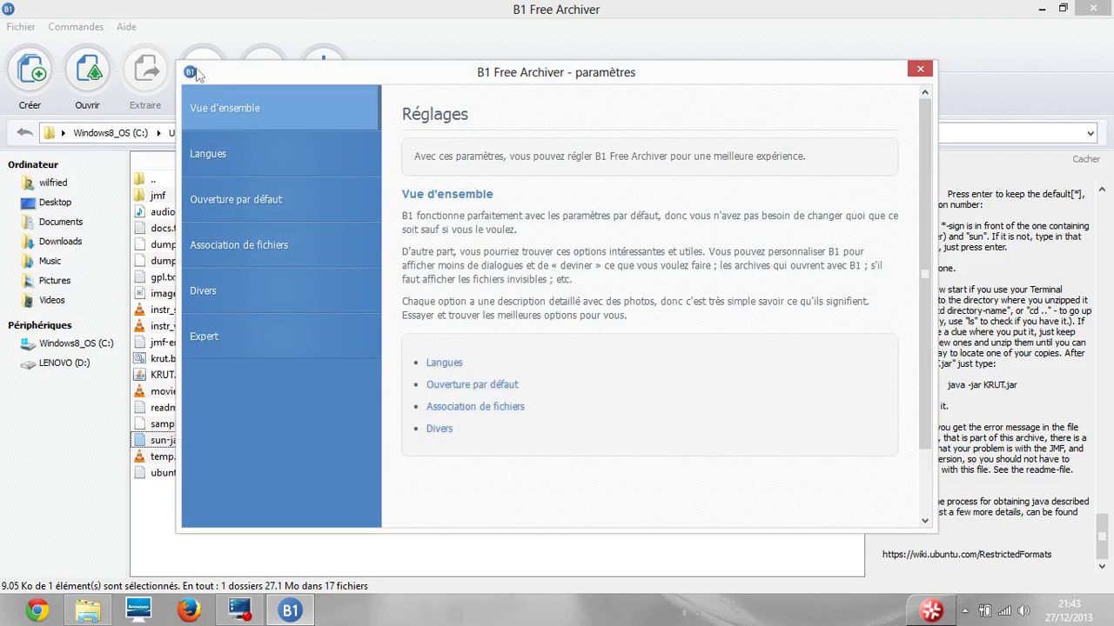
left_click(222, 154)
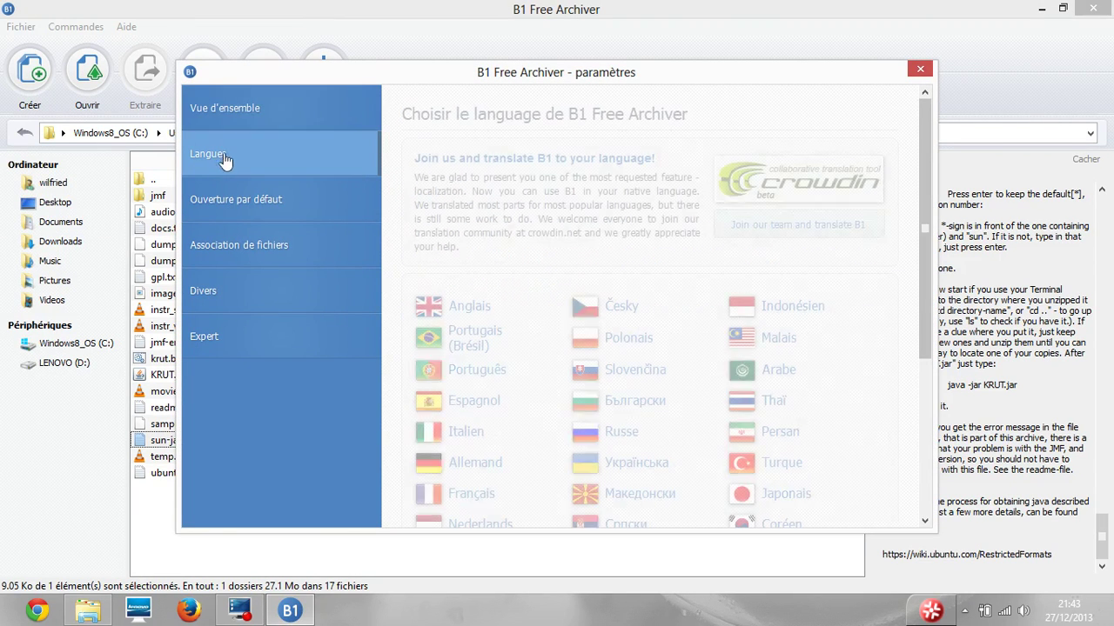
left_click(228, 195)
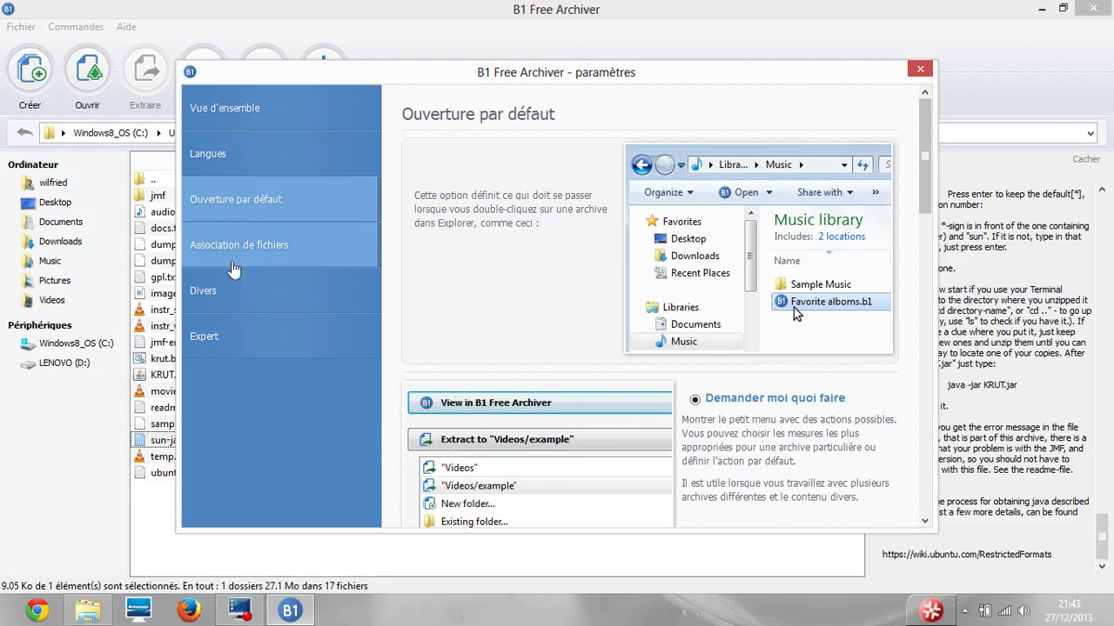
left_click(228, 294)
left_click(340, 611)
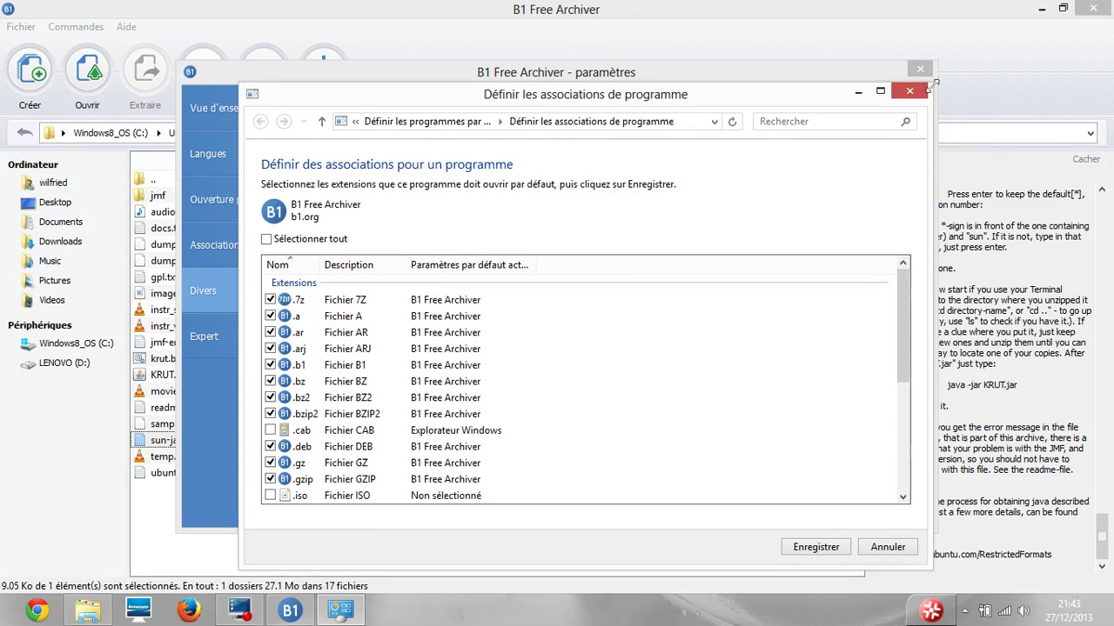
left_click(910, 92)
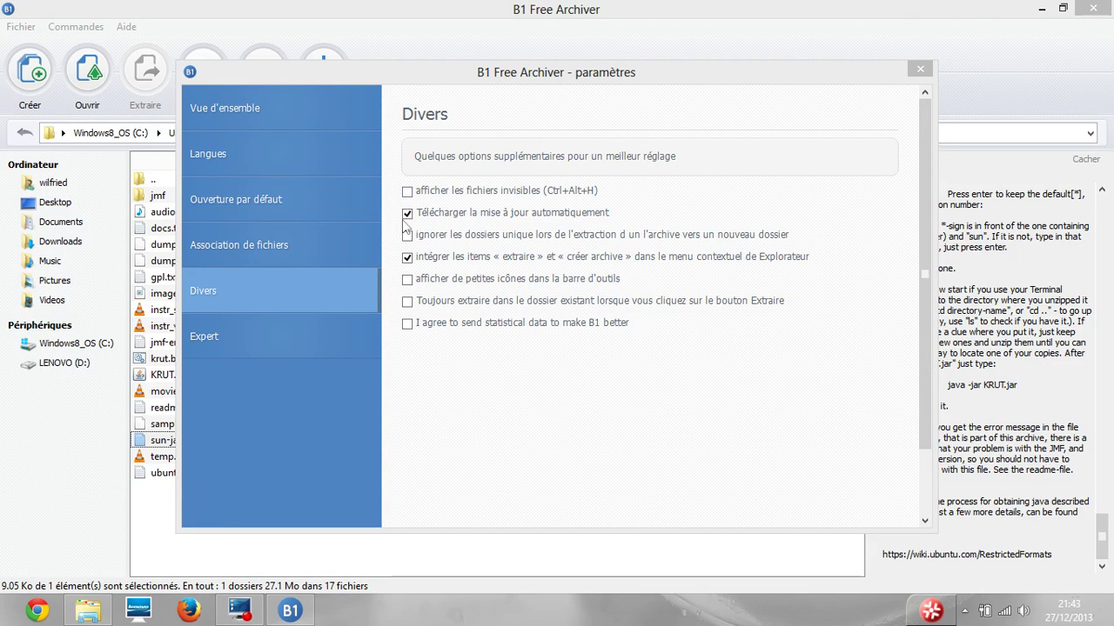
In the expert settings, enable opening the folder in Explorer when extracting through the standard context menu, and close the settings.
left_click(225, 344)
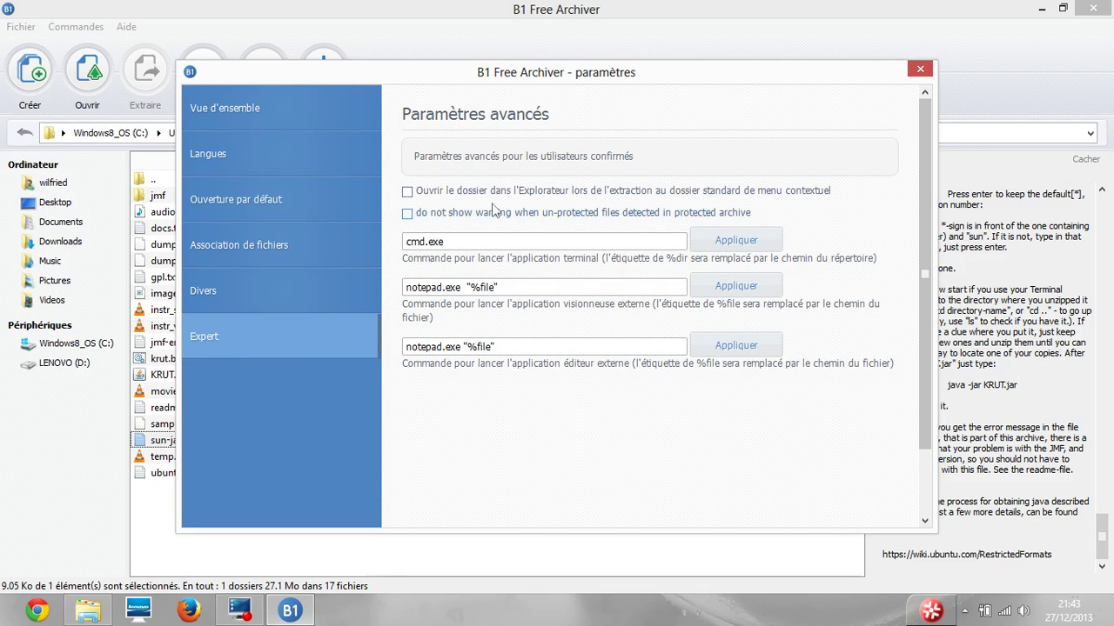
left_click(513, 195)
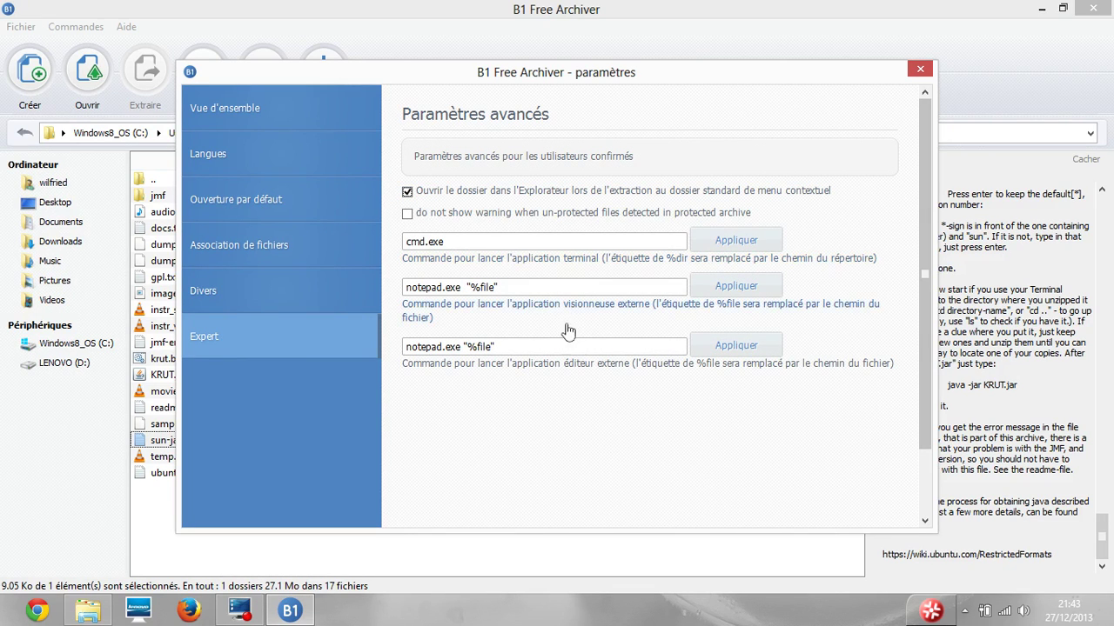
left_click(240, 124)
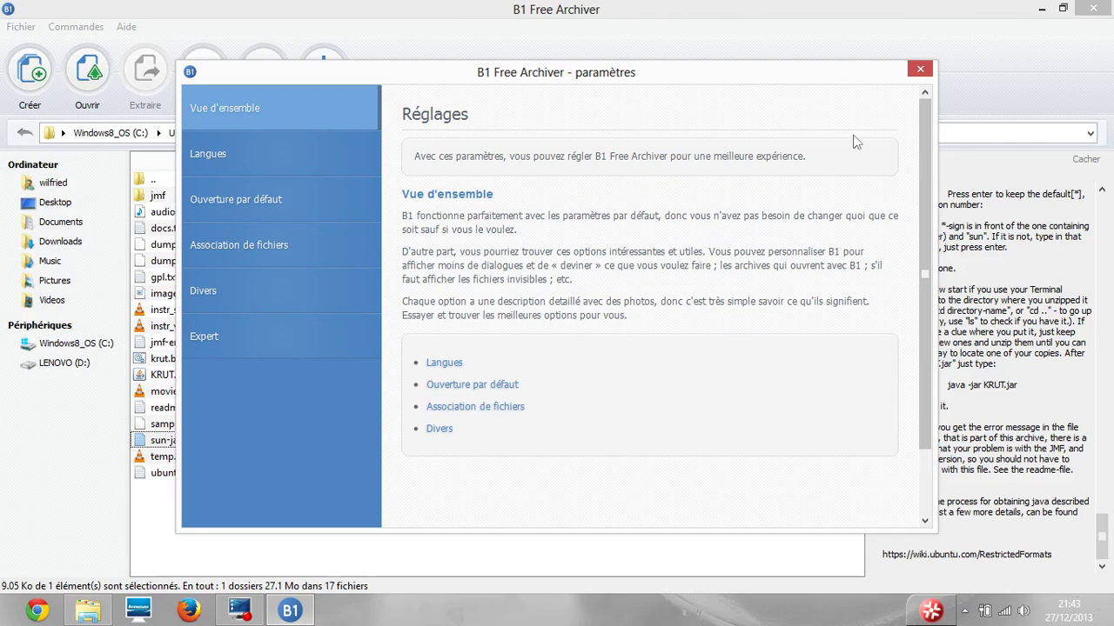
left_click(919, 69)
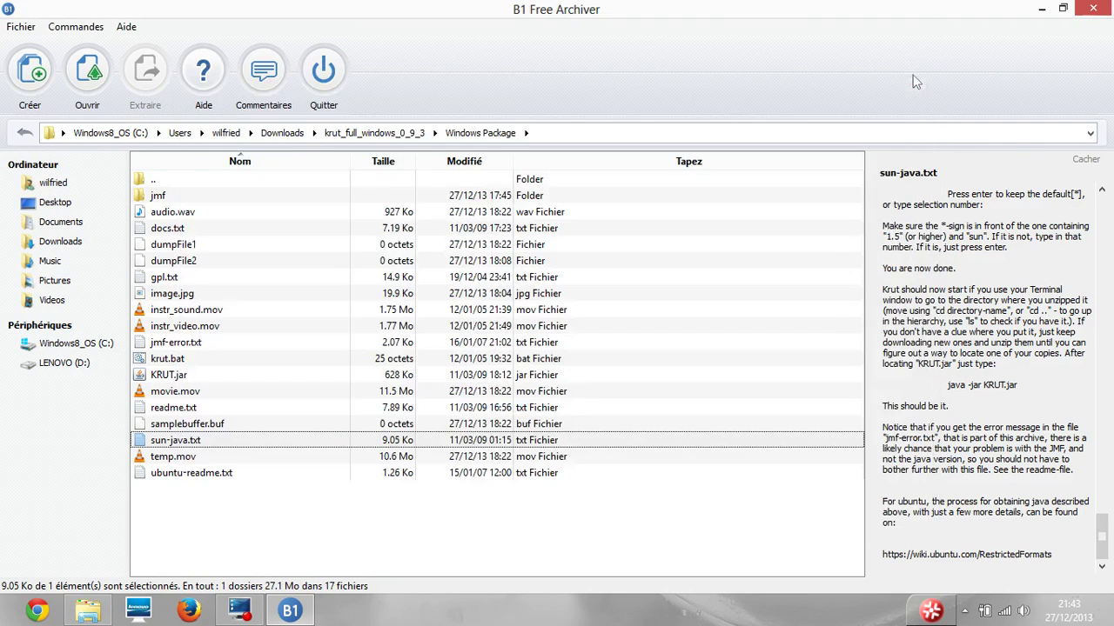
Look over the file and command functions, read through the help topics on opening, extracting, passwords and compressing, and close the help.
left_click(27, 27)
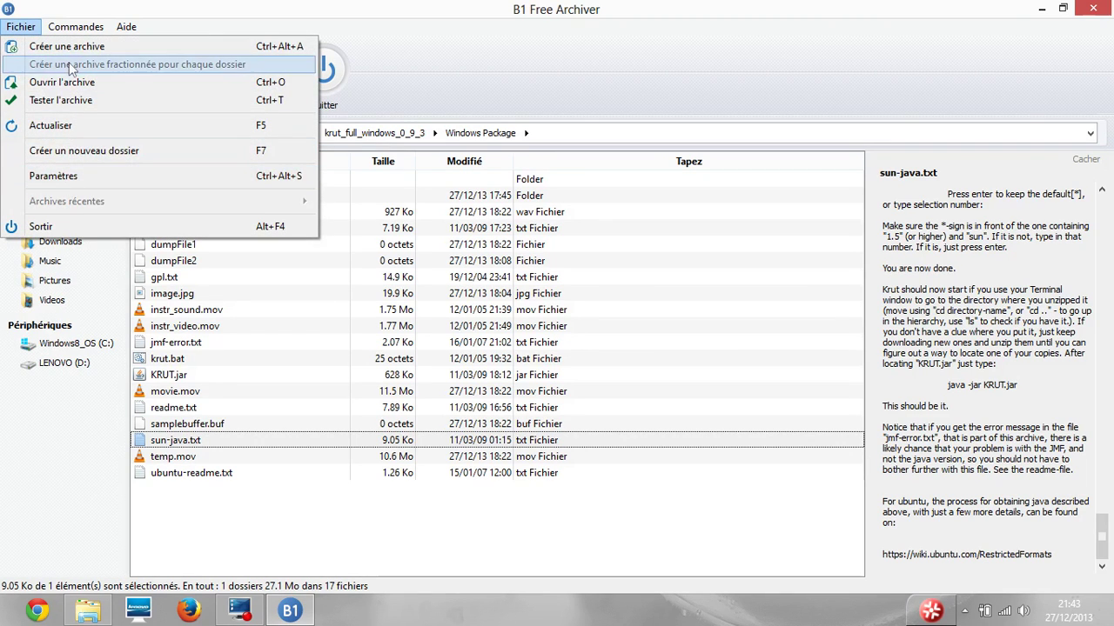
mouse_move(77, 26)
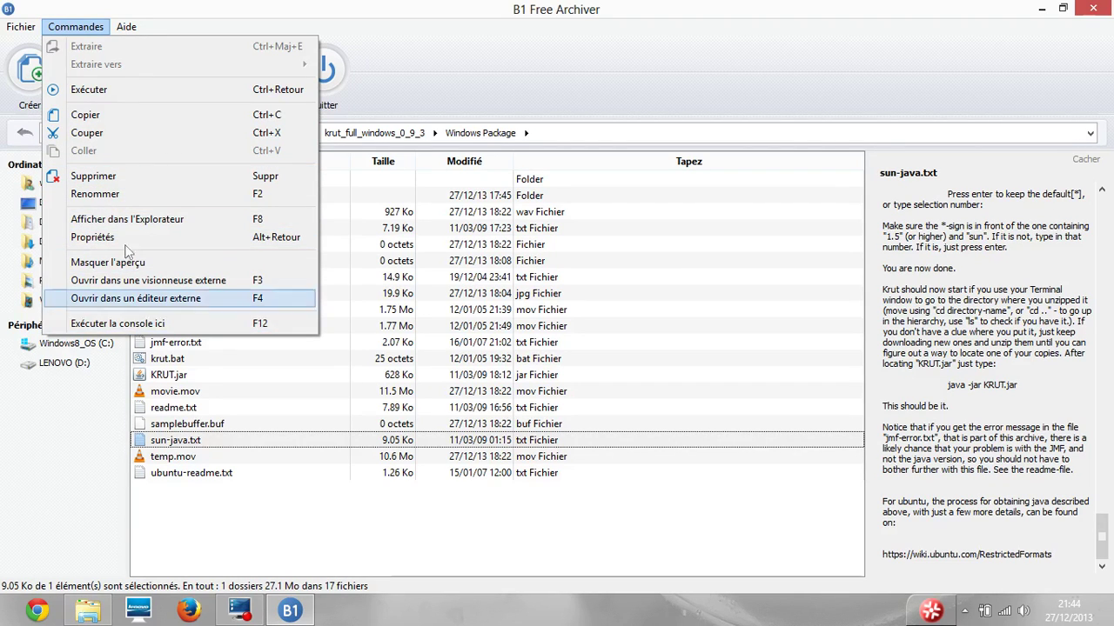
mouse_move(126, 29)
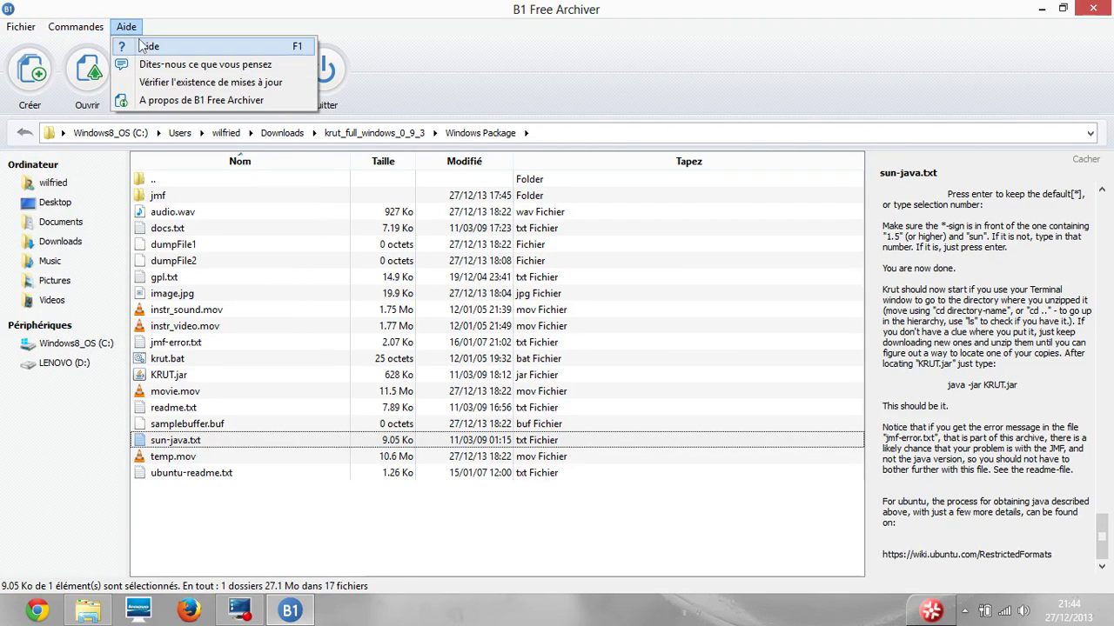
left_click(143, 46)
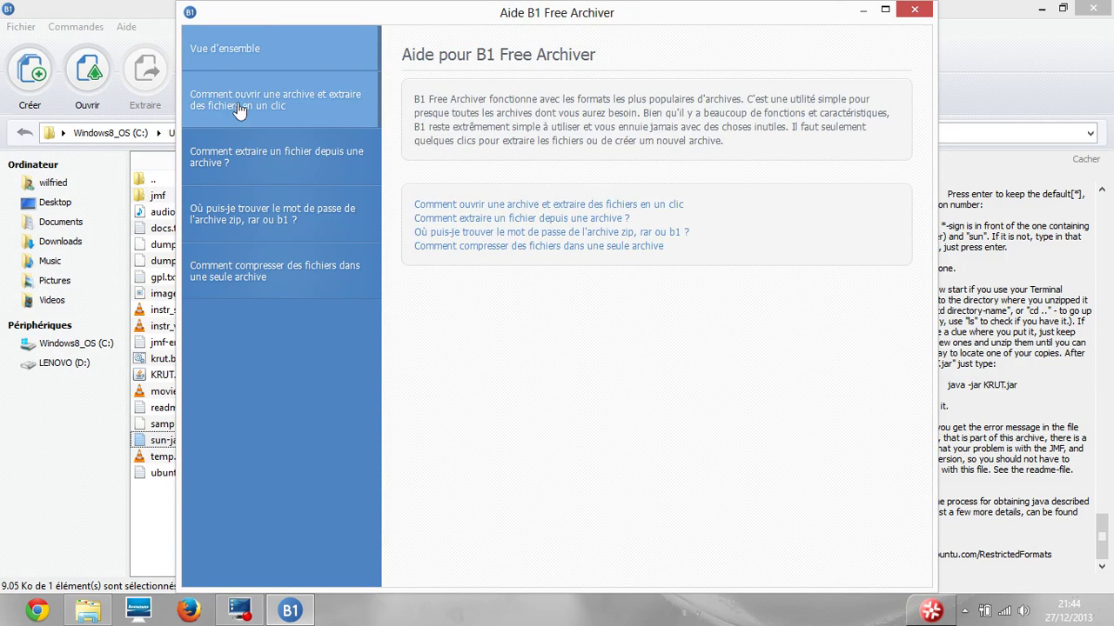
left_click(238, 105)
left_click(247, 166)
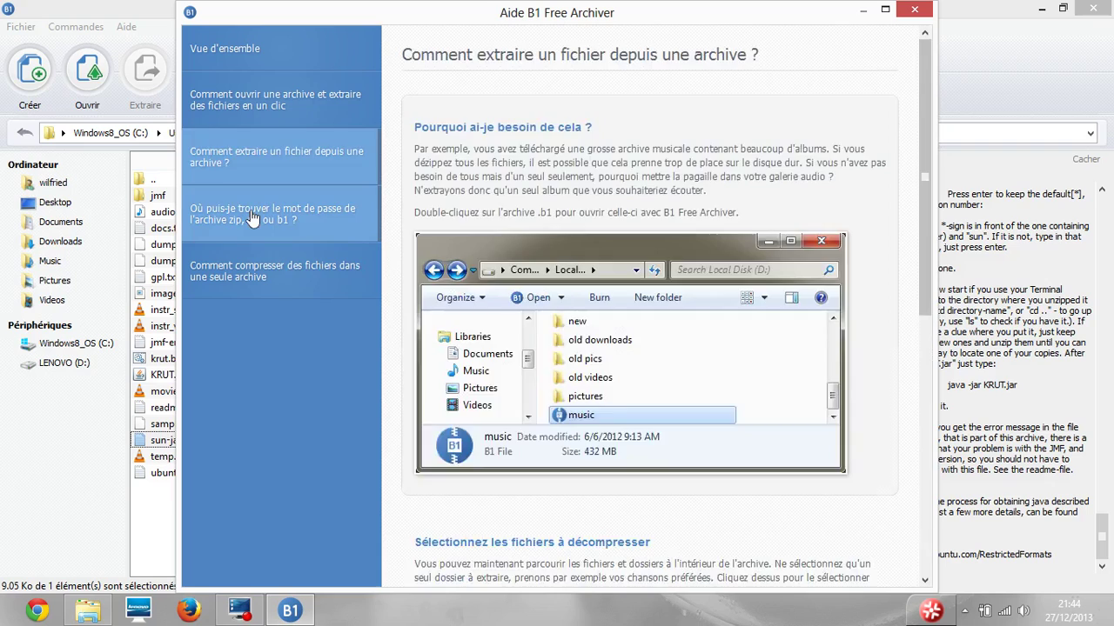
left_click(257, 228)
left_click(259, 271)
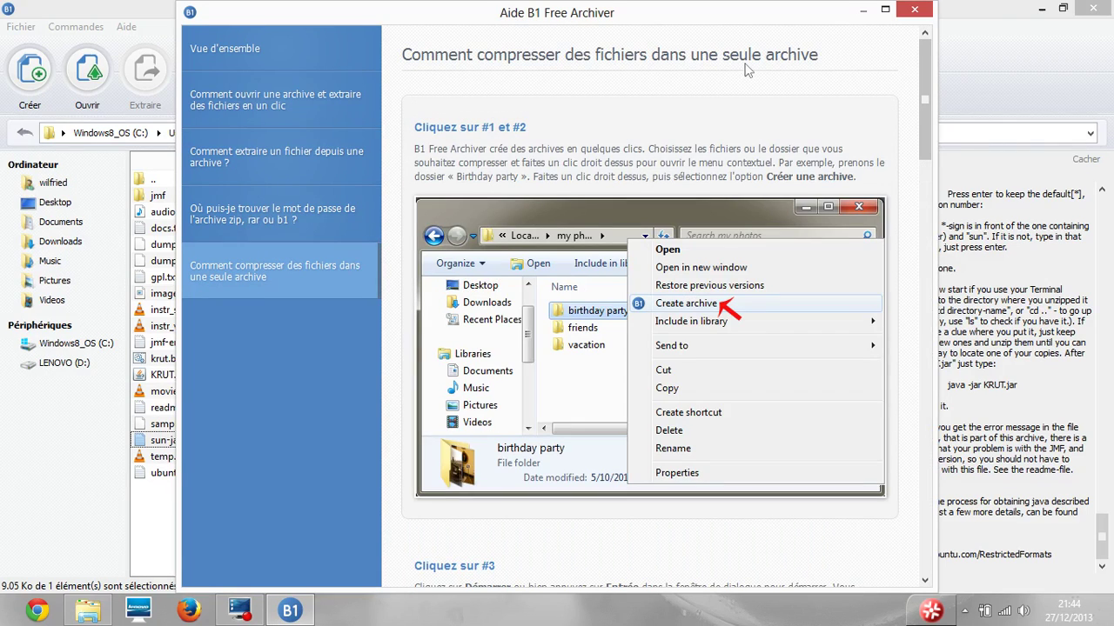
left_click(914, 9)
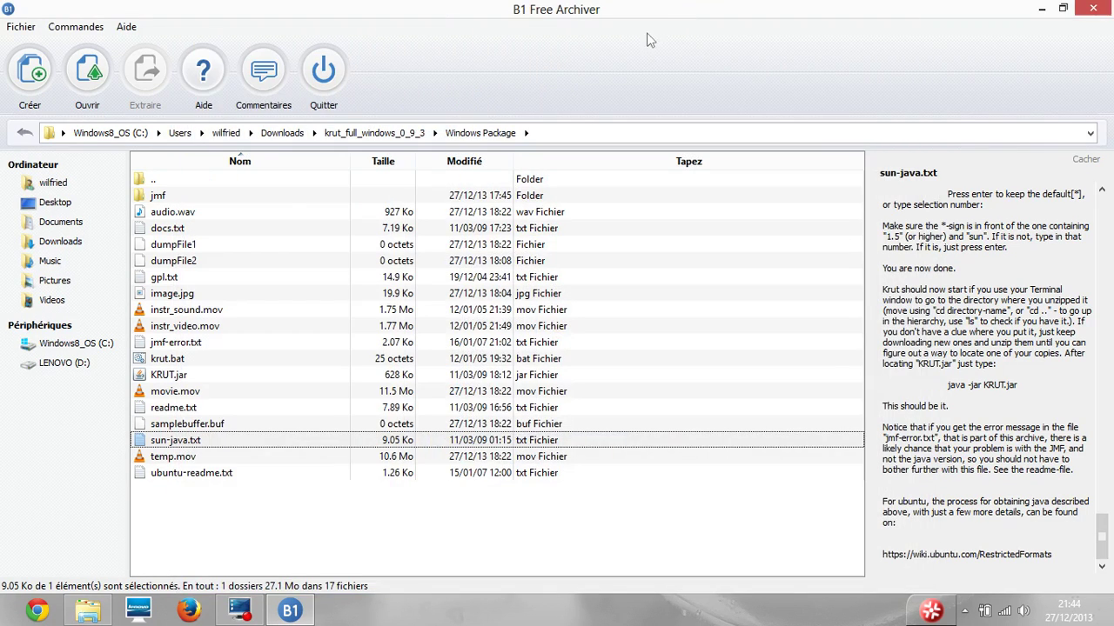
View the B1 Support & feedback web page from the program's help options, and close the browser.
left_click(126, 26)
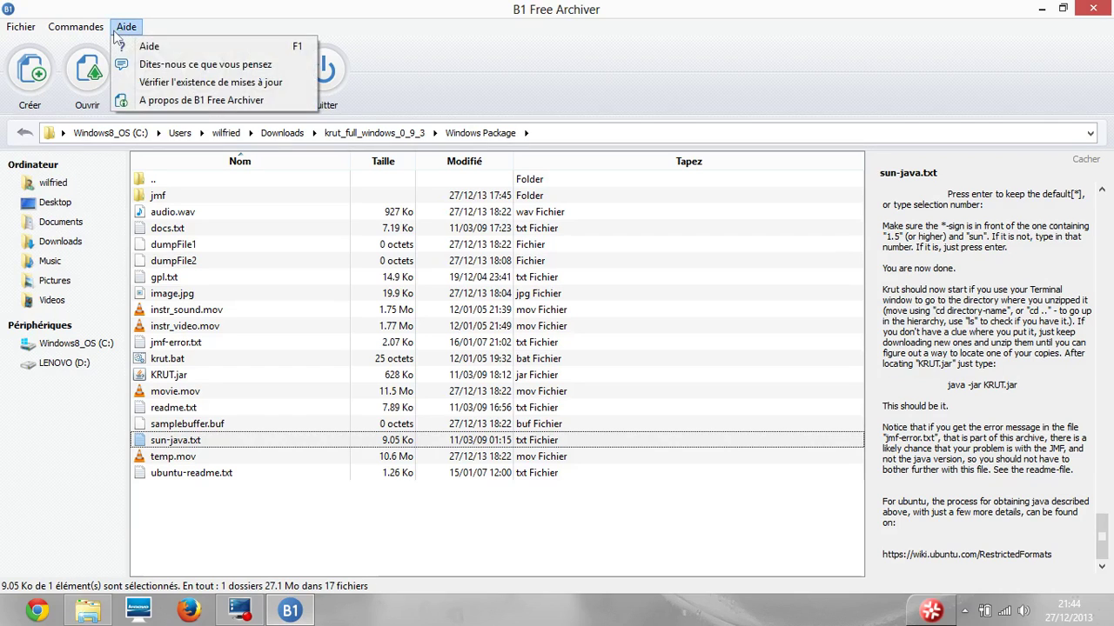
left_click(145, 67)
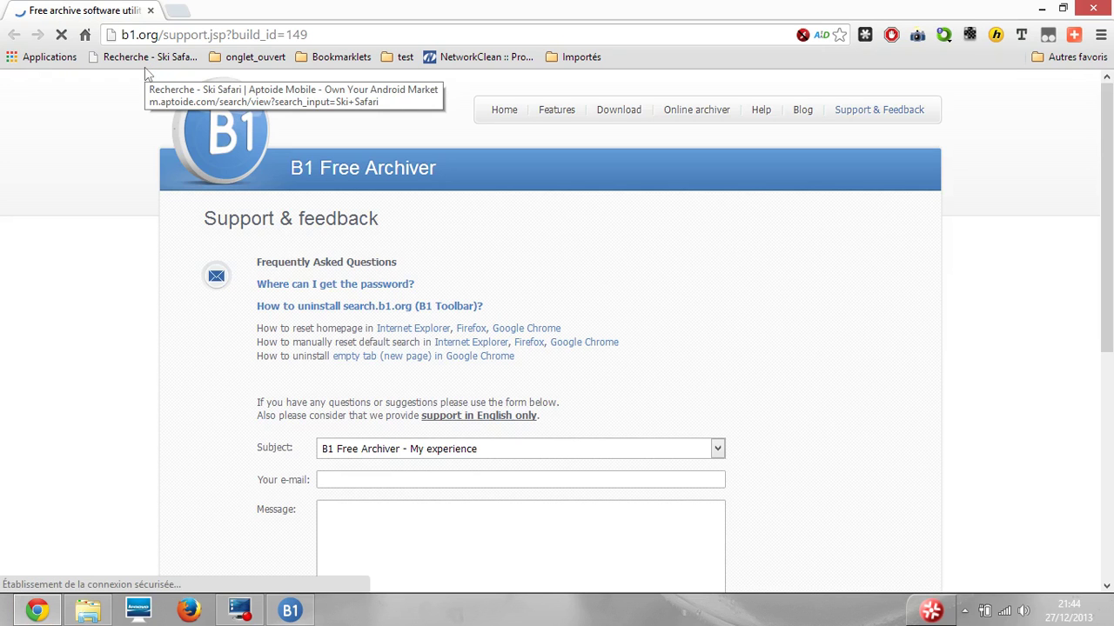
left_click(147, 64)
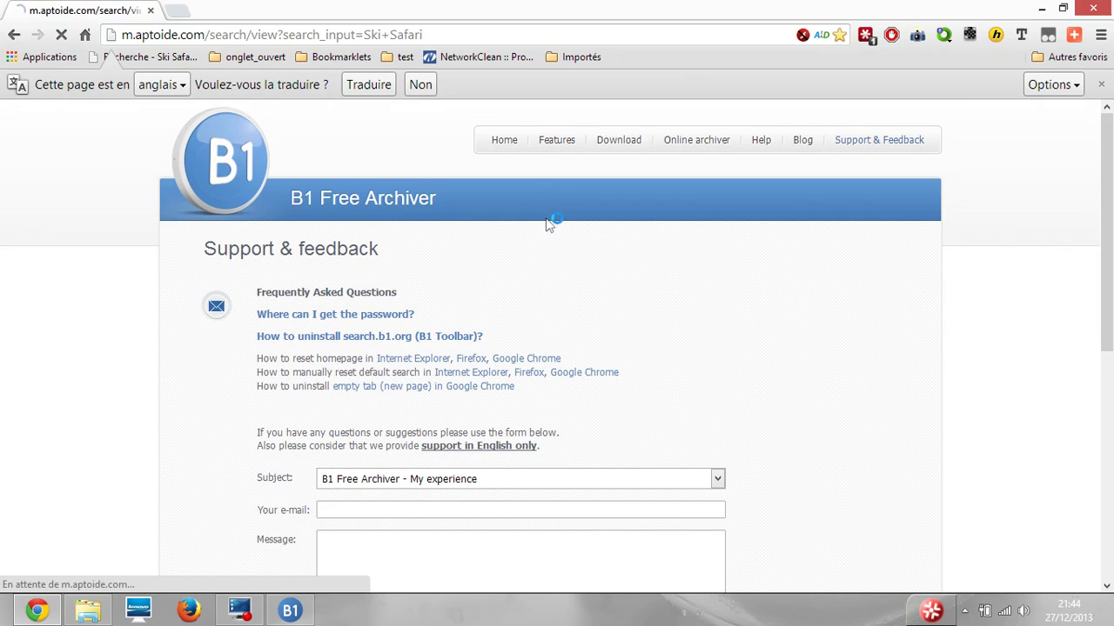
left_click(1095, 8)
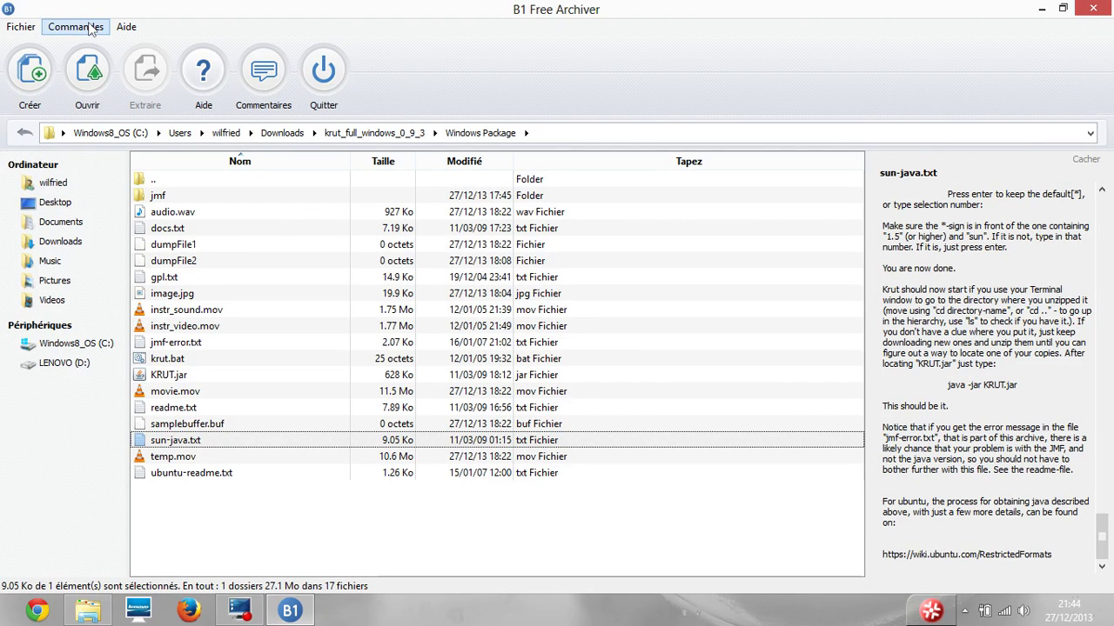
Display the version information of B1 Free Archiver and show the hidden system tray icons.
left_click(133, 33)
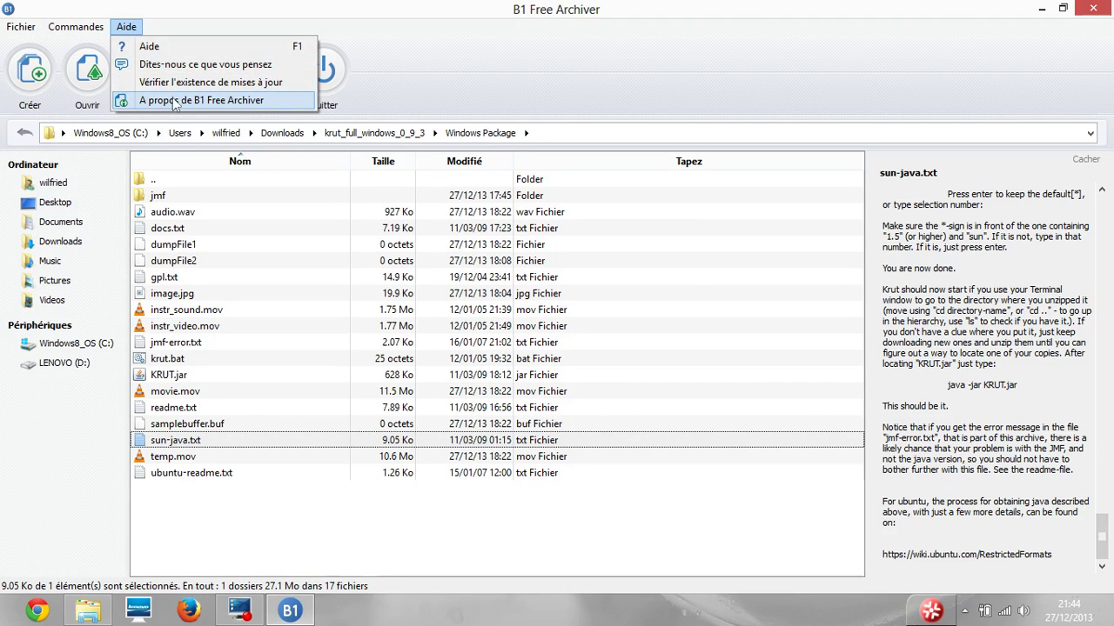
left_click(174, 100)
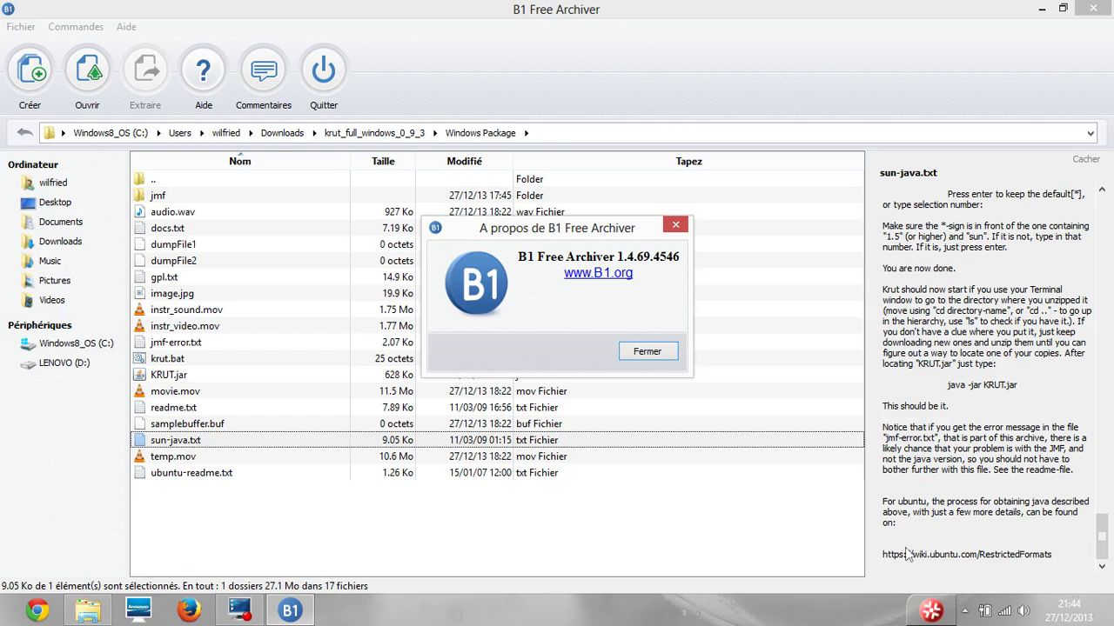
left_click(963, 611)
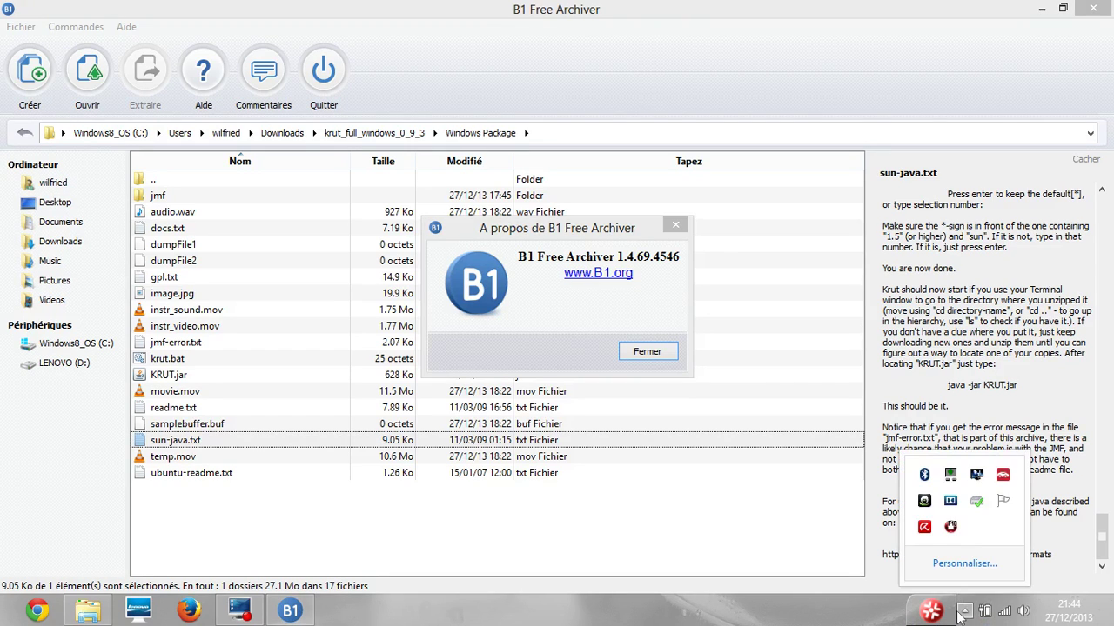